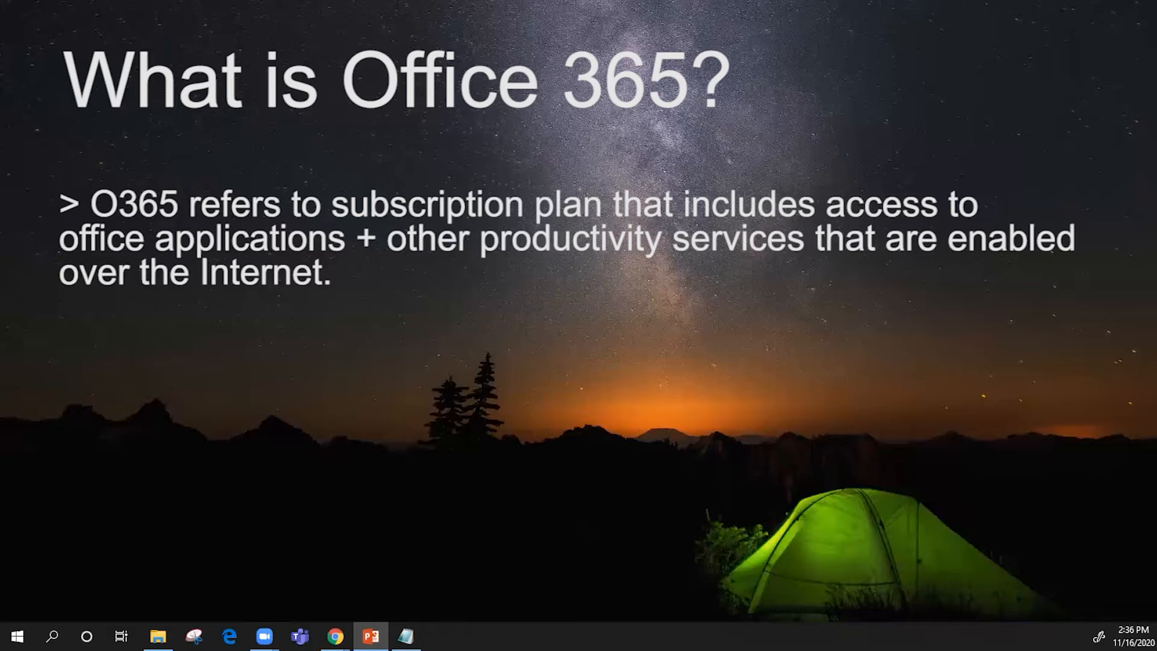
# Reveal the bullet on managing licences through Admin Center, then leave the slideshow for the desktop.
pyautogui.press('Right')
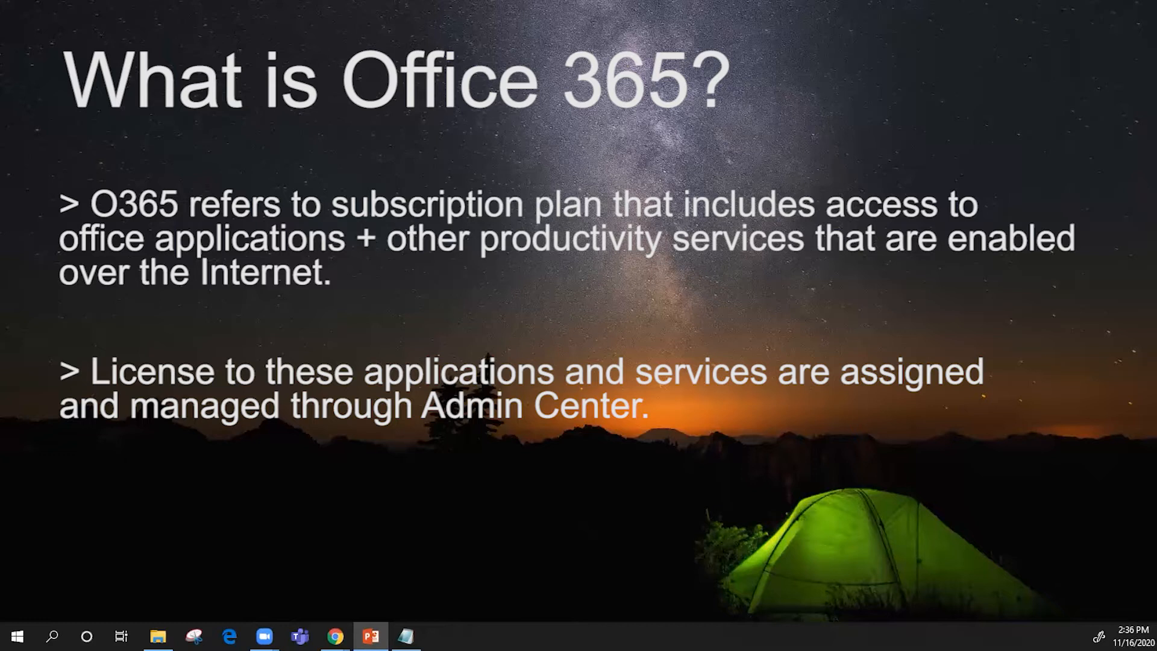
pyautogui.hotkey('alt', 'Tab')
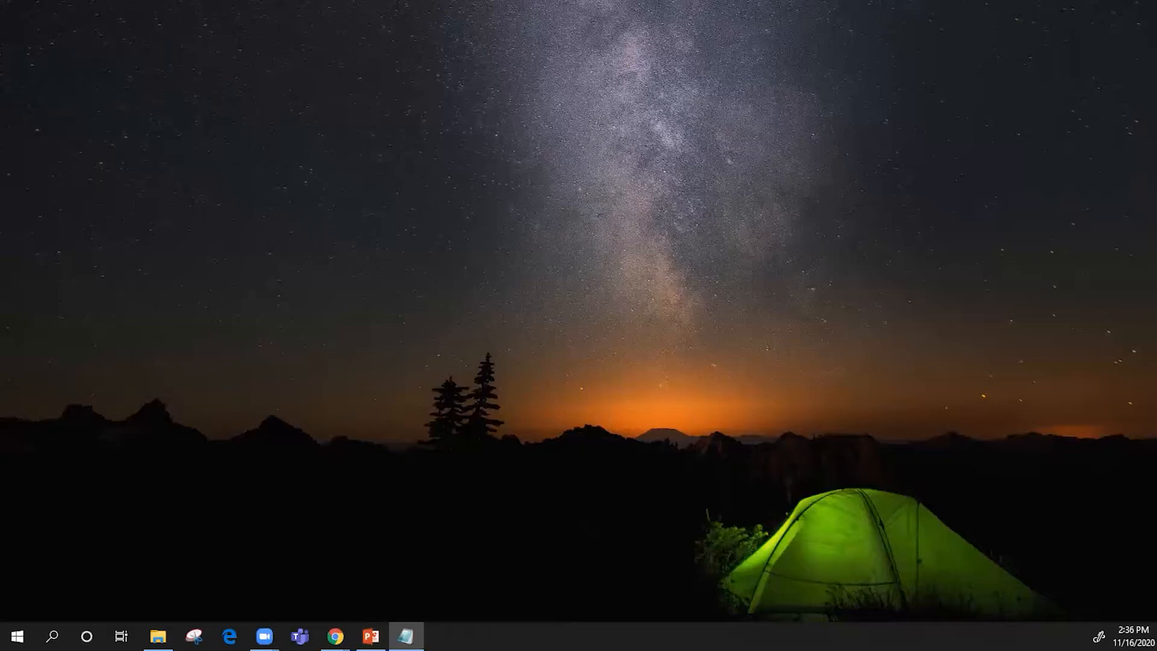
# Search Google for the o365 trial account and open the Office 365 Enterprise E3 Trial result.
pyautogui.hotkey('alt', 'Tab')
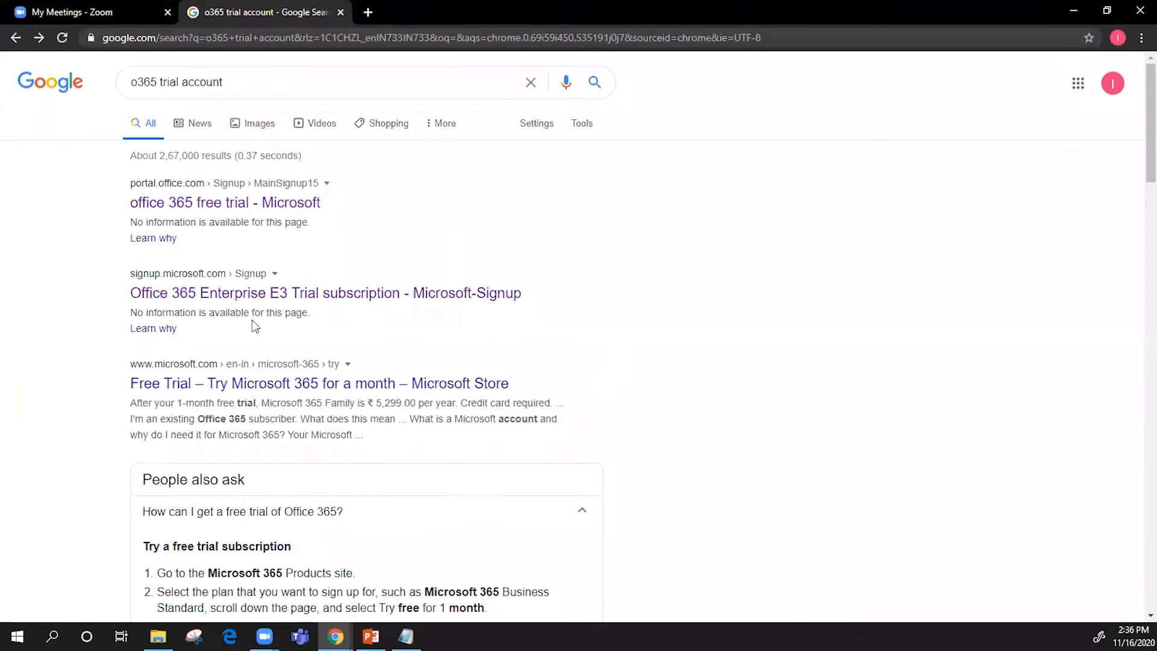
pyautogui.click(283, 40)
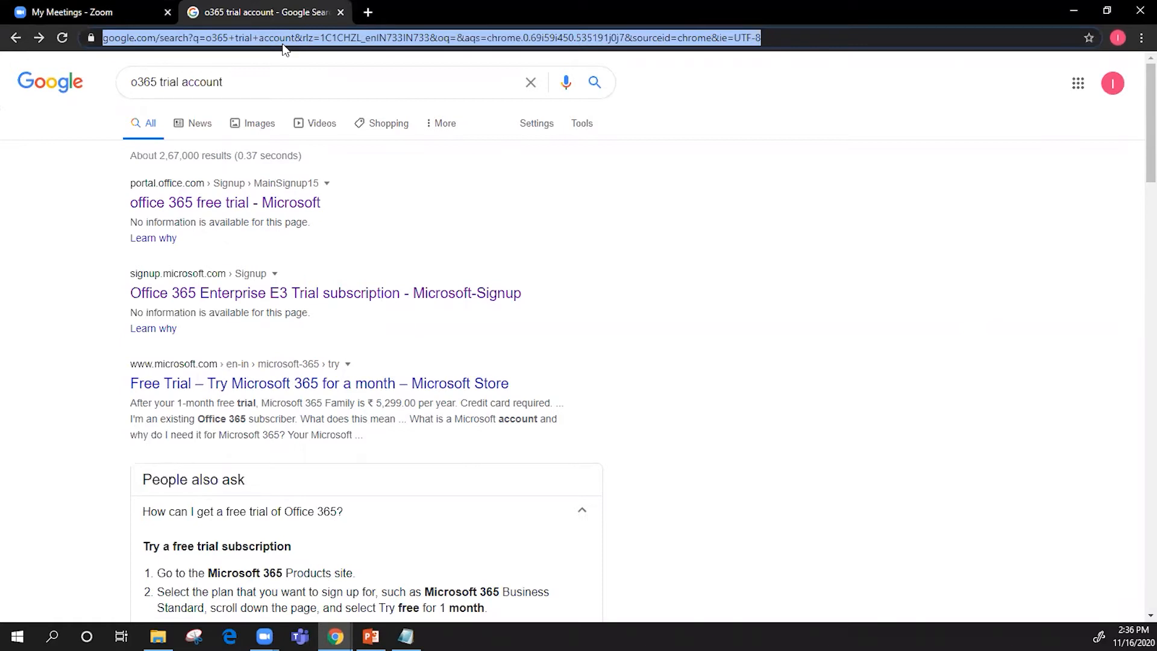
pyautogui.write('O365b')
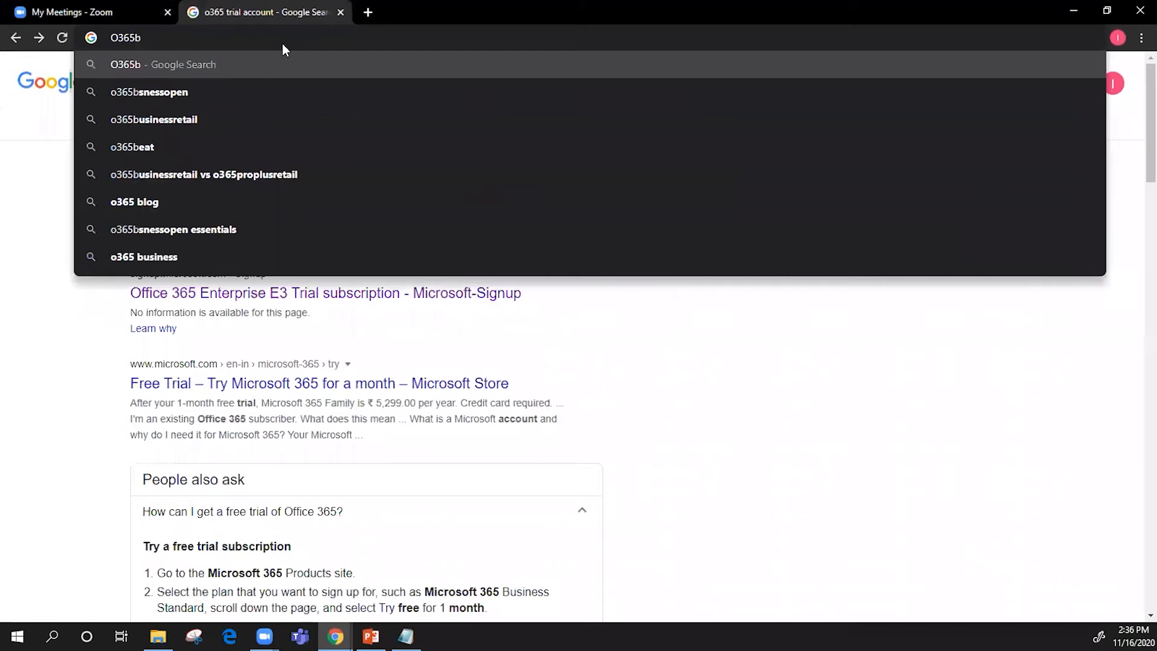
pyautogui.press('BackSpace')
pyautogui.write('tria')
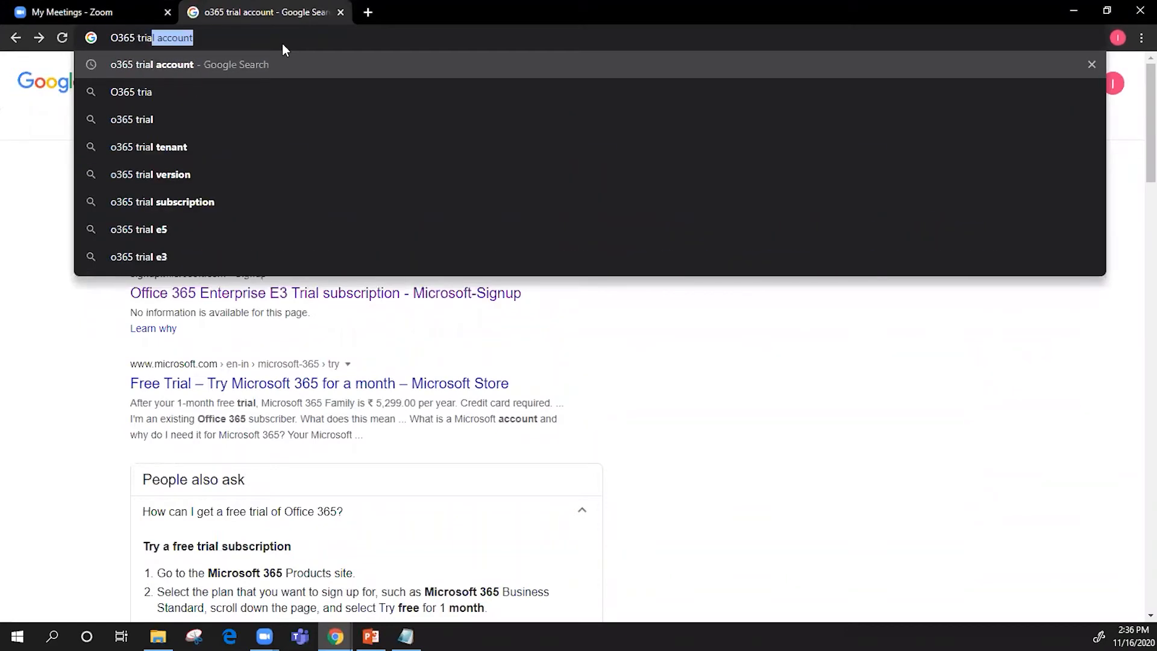
pyautogui.press('Return')
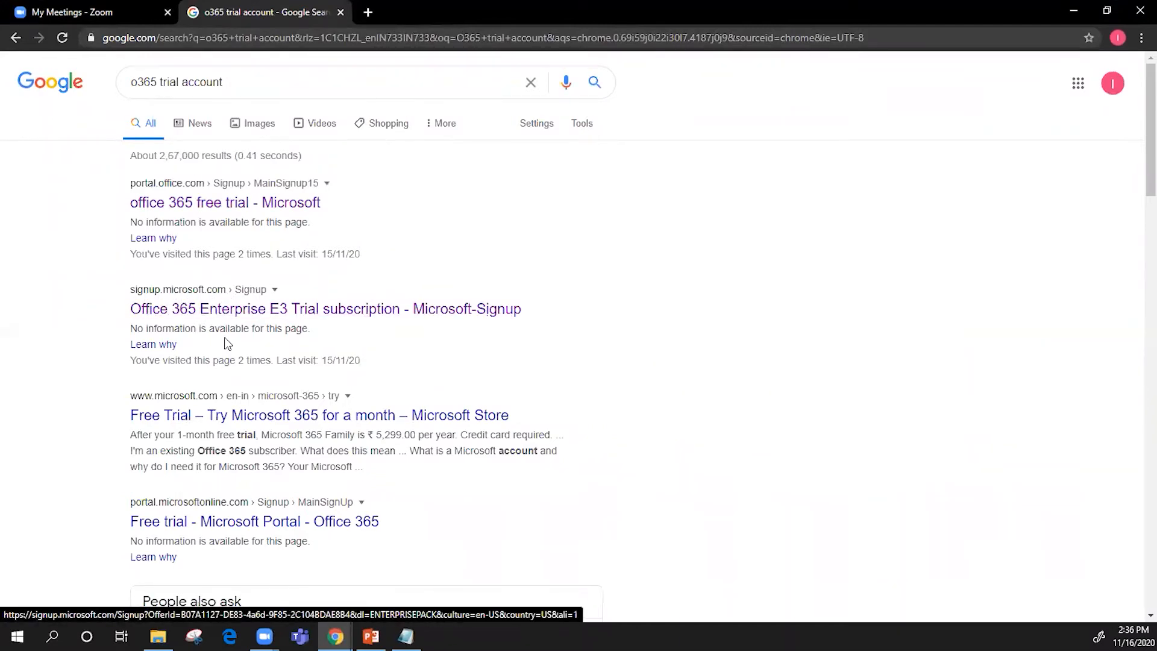
pyautogui.click(234, 319)
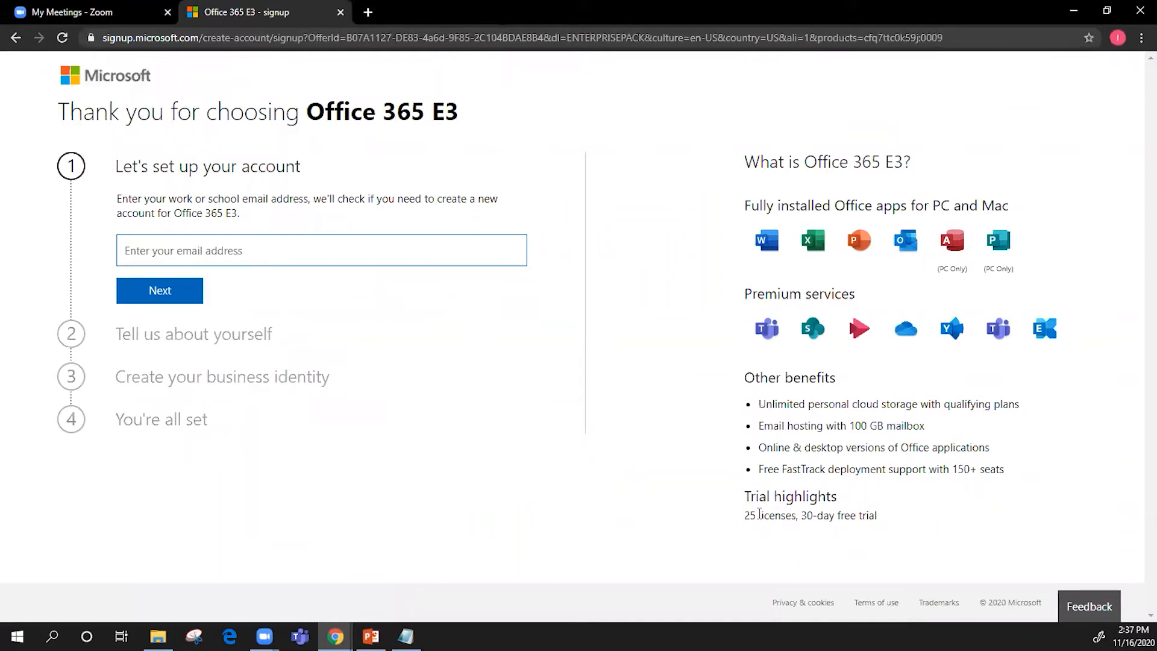
# Highlight E3, the 25 licenses detail and the 30-day free trial text on the signup page.
pyautogui.moveTo(459, 112); pyautogui.dragTo(426, 114)
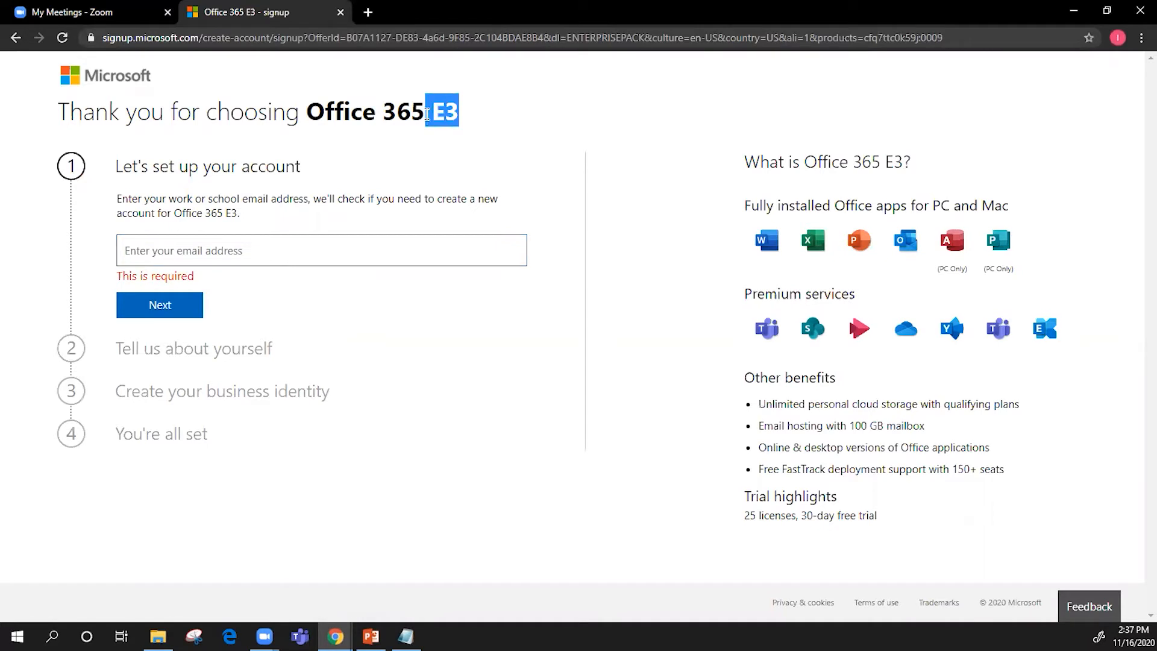
pyautogui.click(426, 291)
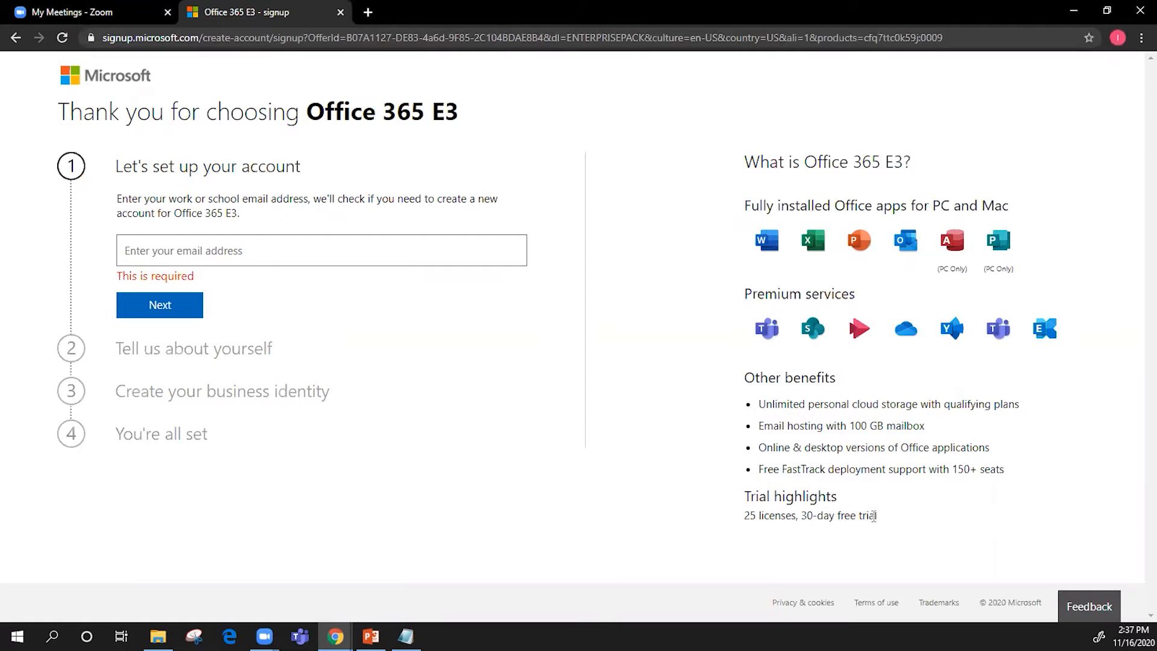
pyautogui.moveTo(874, 517); pyautogui.dragTo(793, 518)
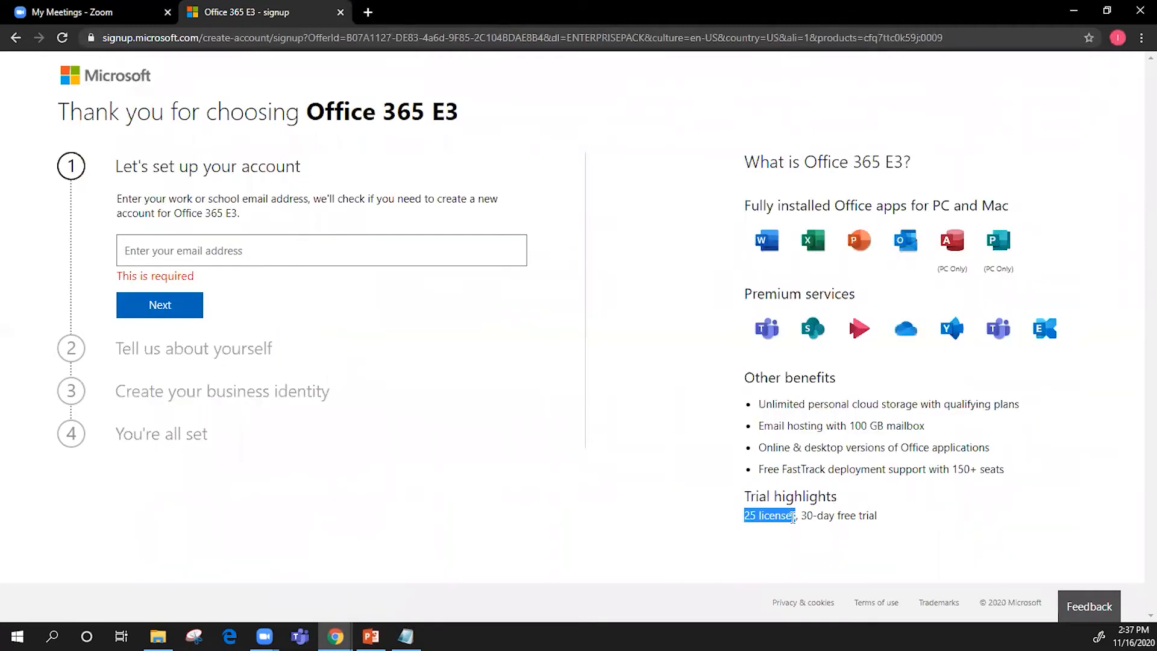
pyautogui.moveTo(463, 115); pyautogui.dragTo(440, 137)
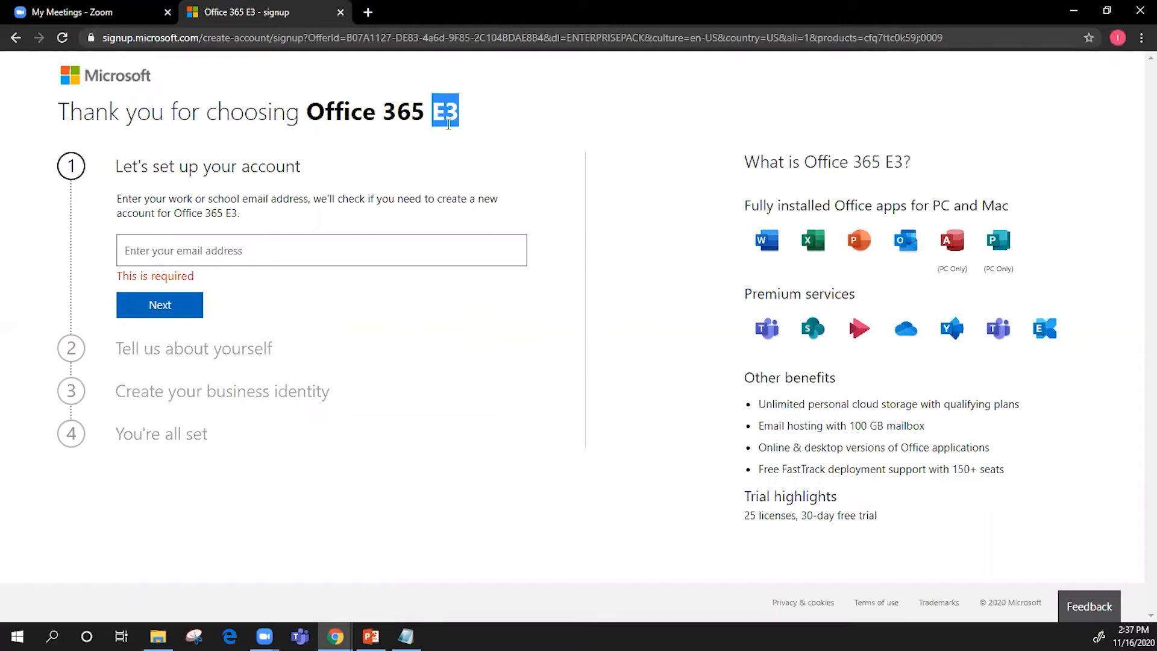
pyautogui.click(448, 124)
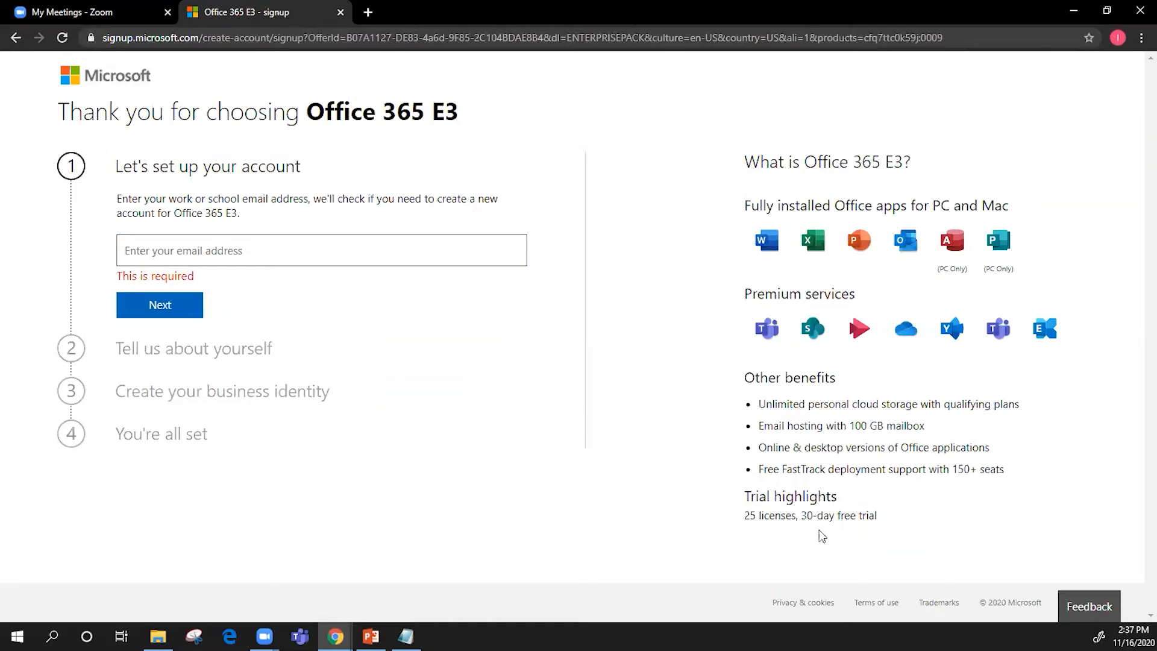
pyautogui.moveTo(802, 516); pyautogui.dragTo(746, 515)
pyautogui.click(885, 519)
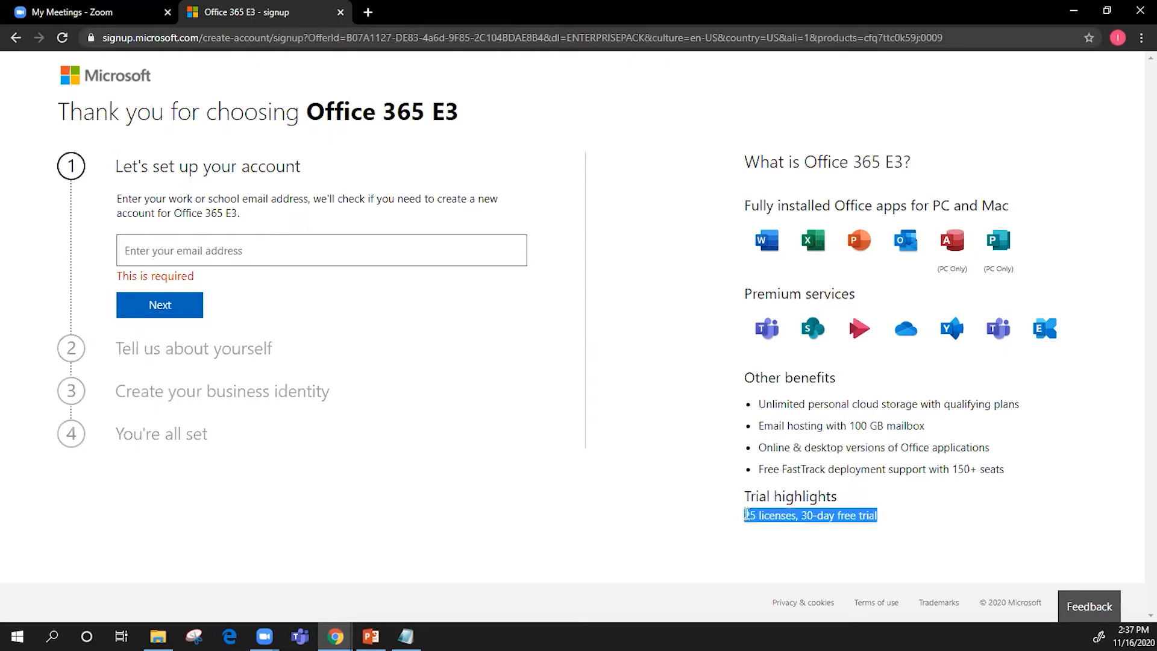
pyautogui.click(746, 515)
# Enter the work email address and submit it for checking.
pyautogui.click(371, 251)
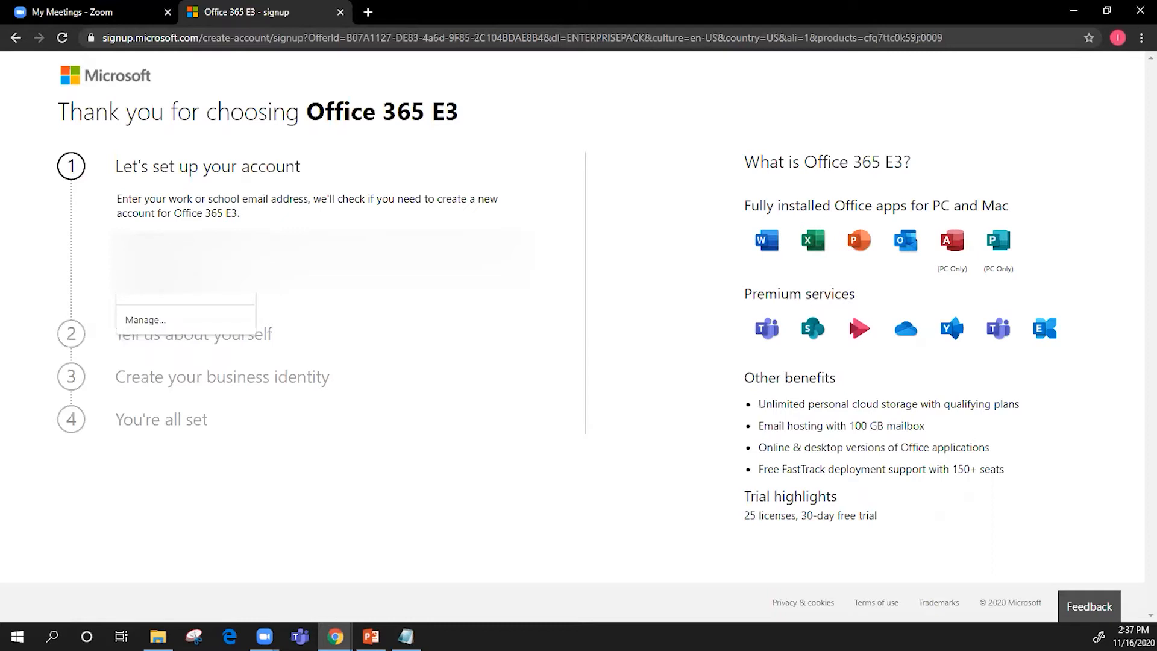
pyautogui.click(180, 283)
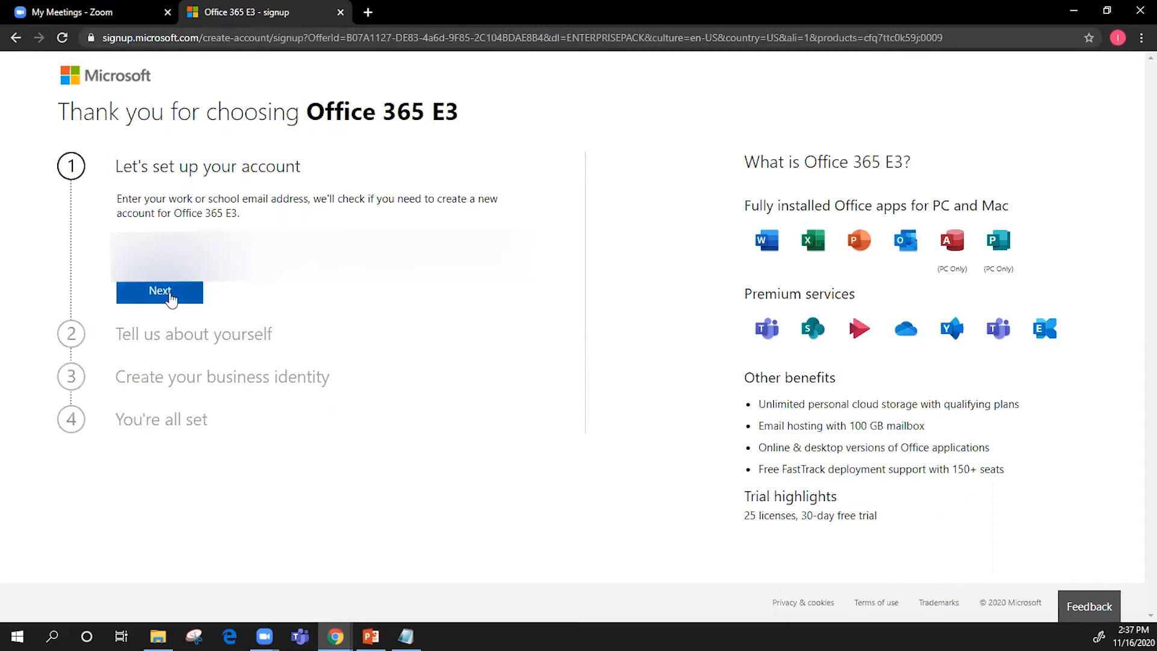
pyautogui.click(178, 293)
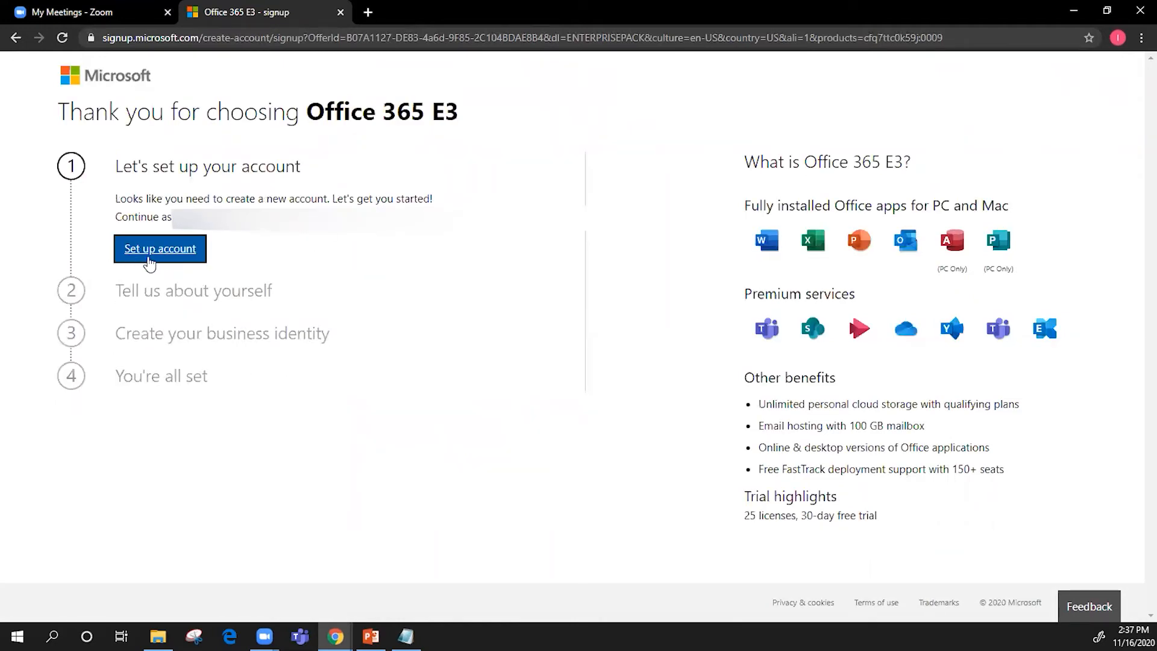
# Start the new account and enter the admin's first, middle and last name.
pyautogui.click(183, 254)
pyautogui.click(180, 277)
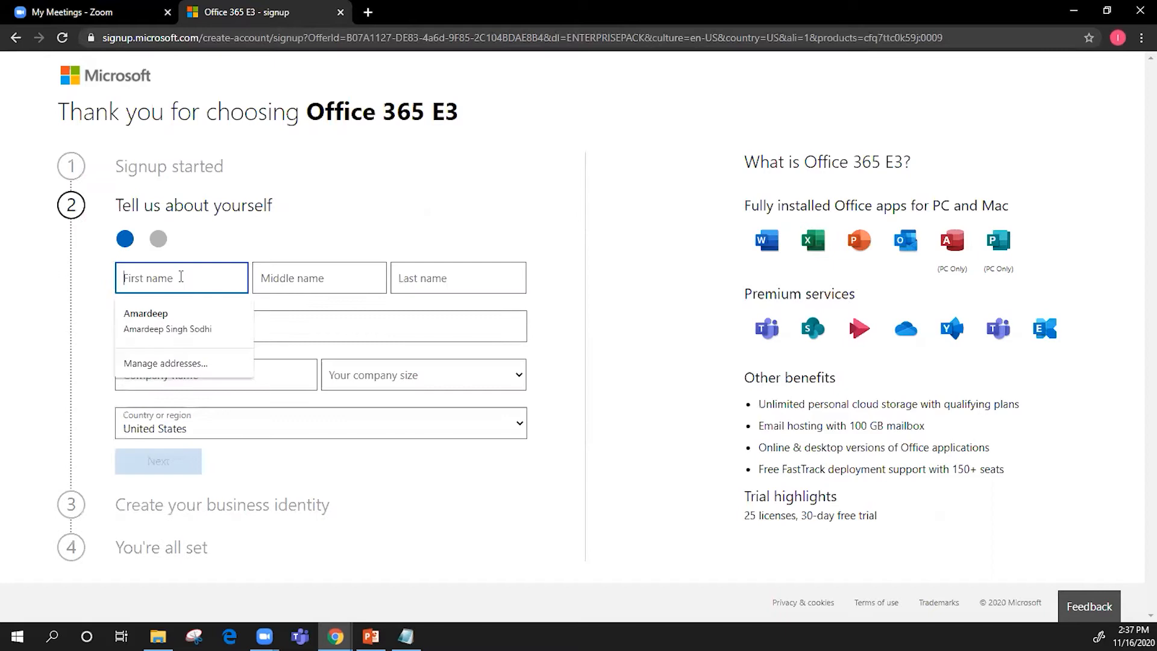
pyautogui.click(313, 281)
pyautogui.click(188, 282)
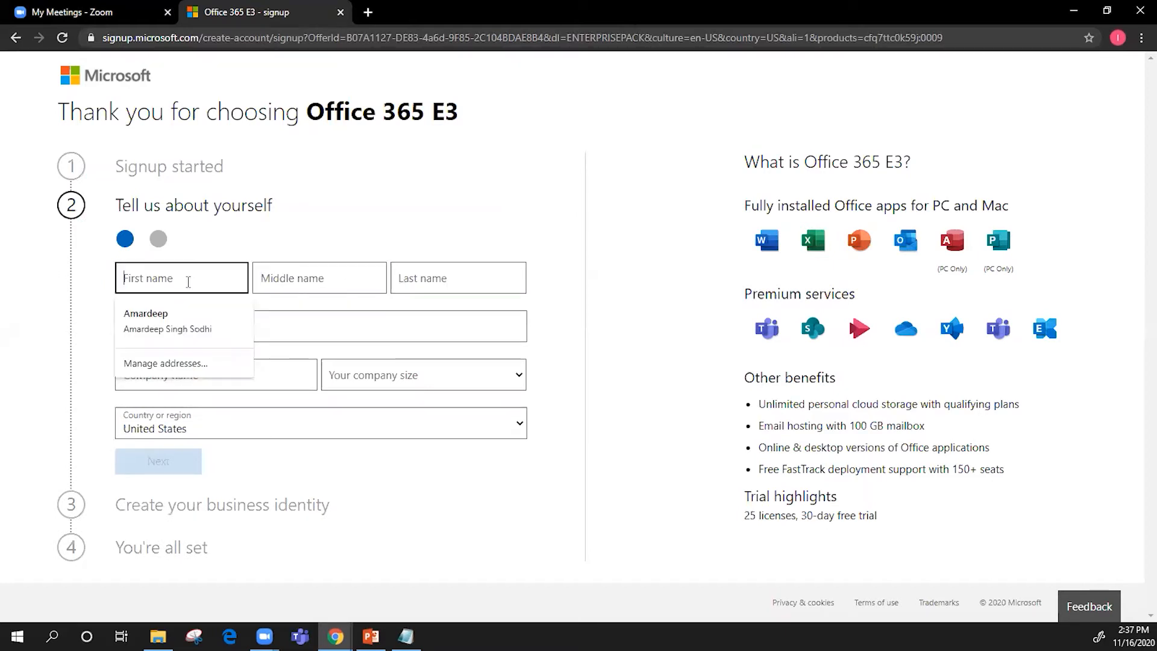
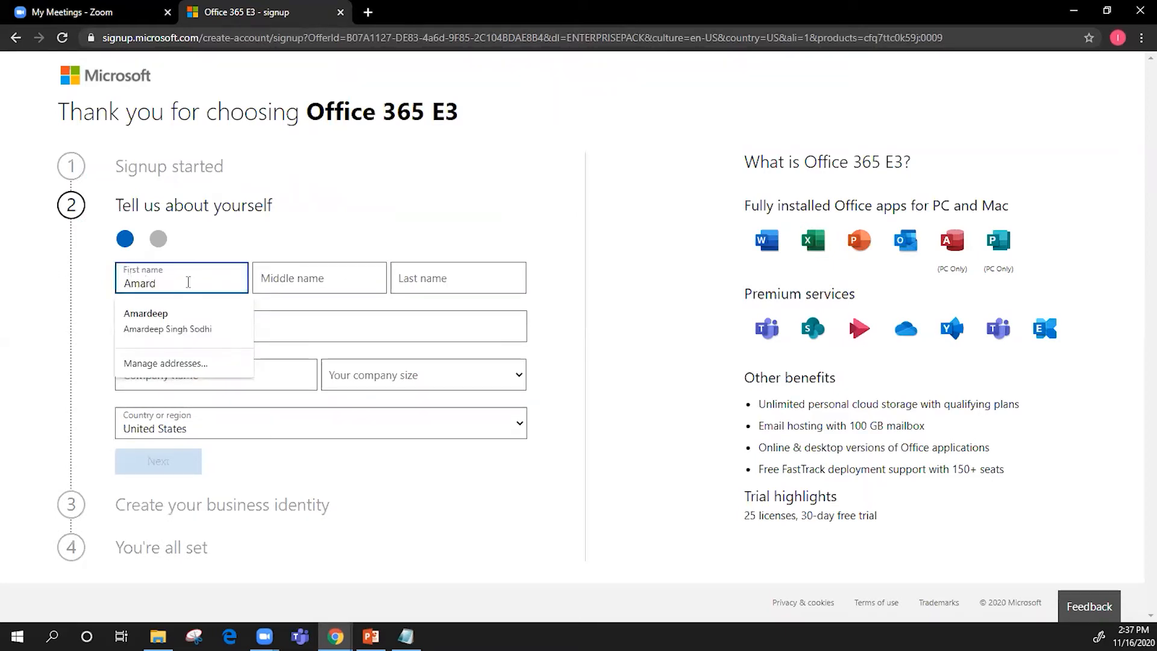
pyautogui.press('Tab')
pyautogui.press('Tab')
pyautogui.press('Tab')
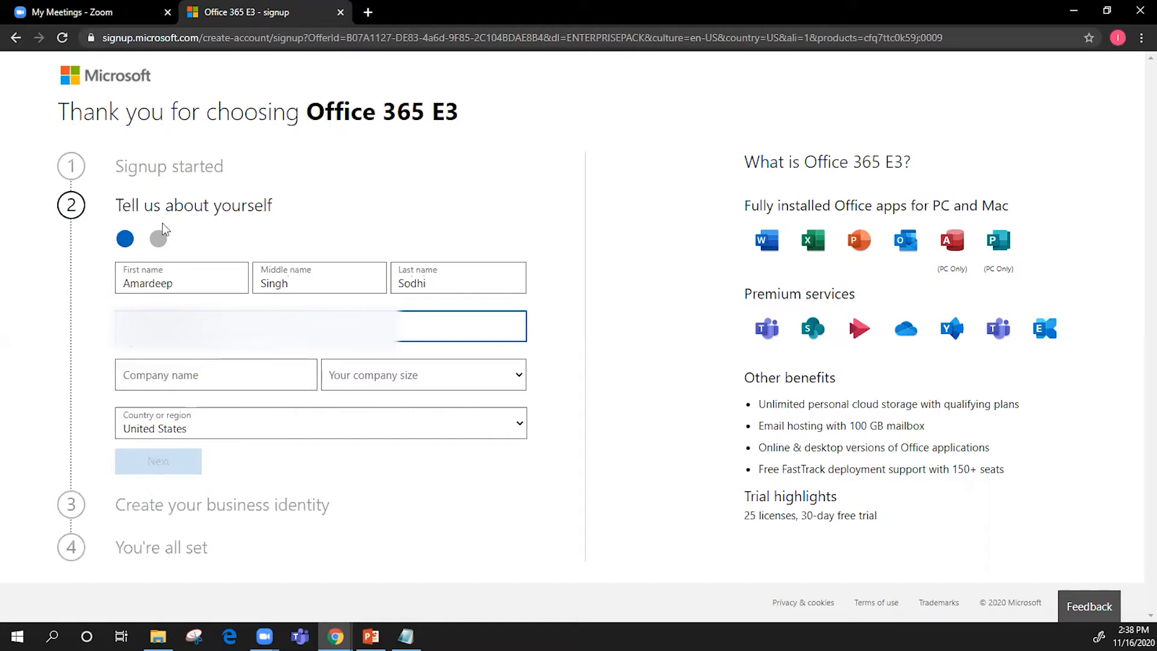
# Enter company 365training, size 2-4 people and country India, then continue.
pyautogui.click(176, 374)
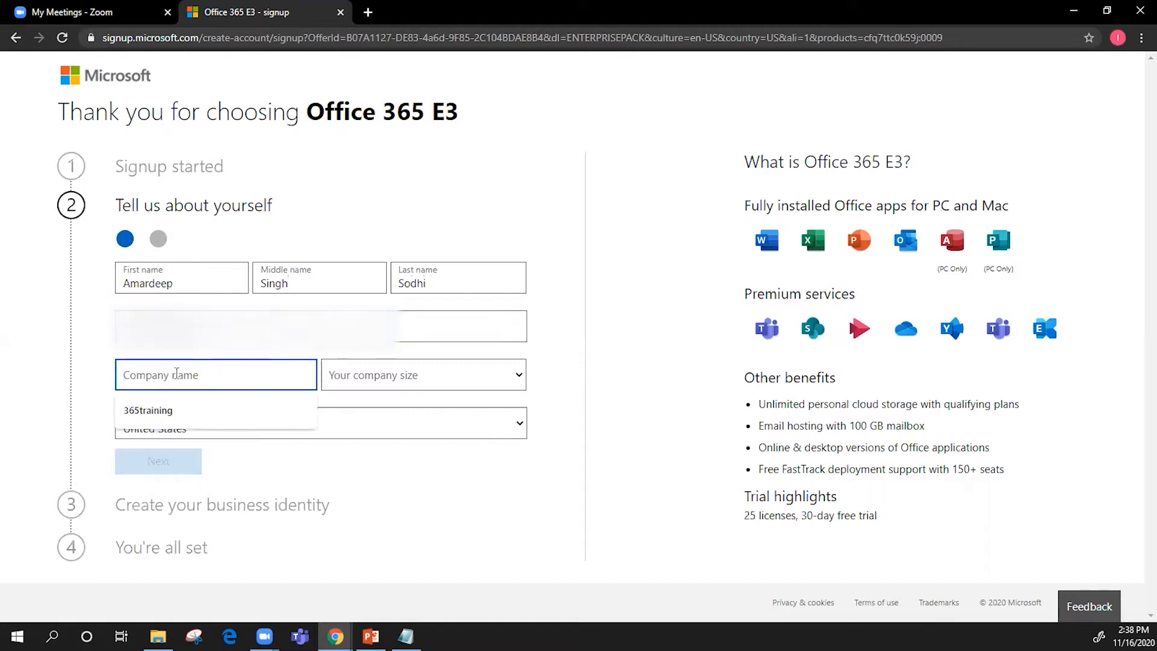
pyautogui.write('365')
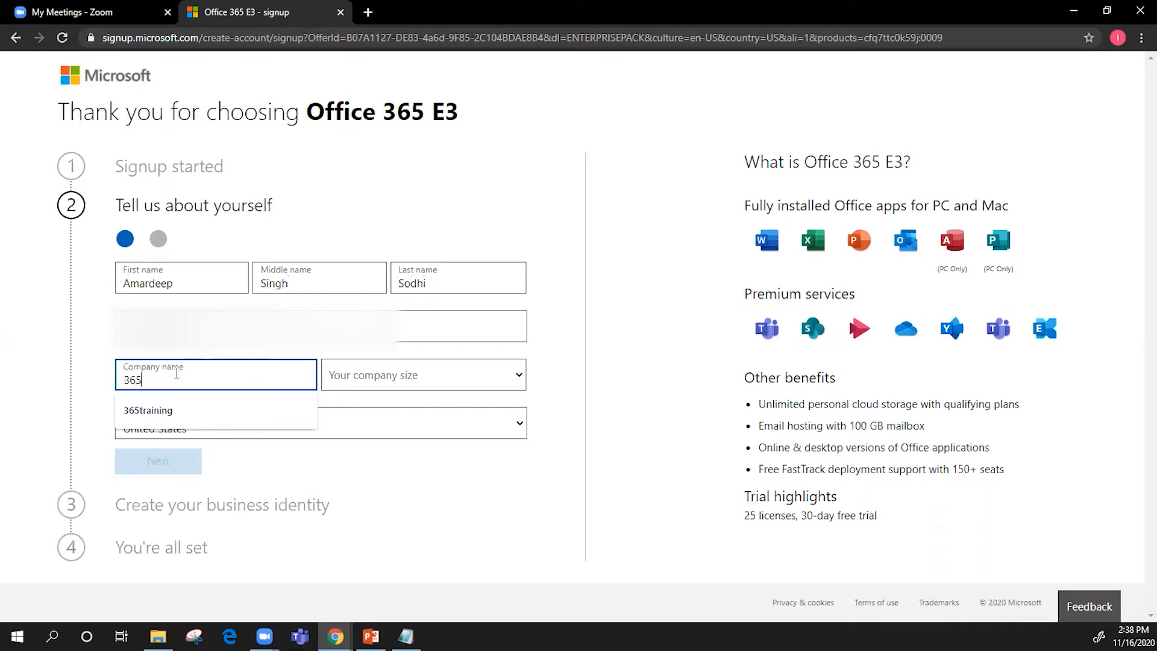
pyautogui.write('training')
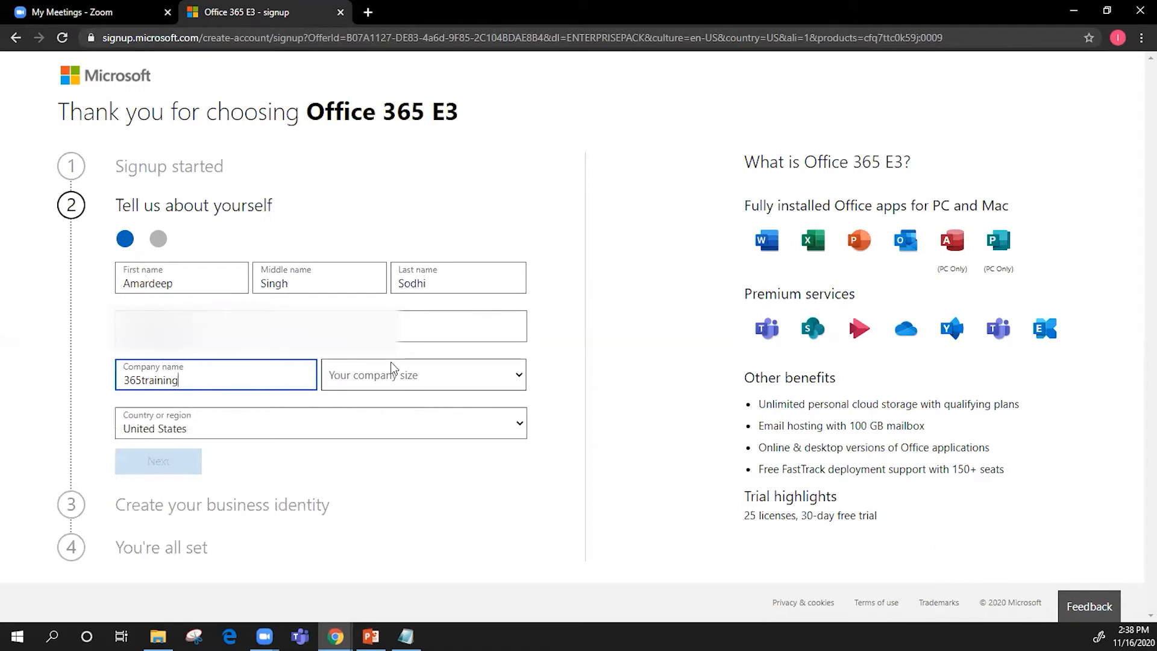
pyautogui.click(395, 380)
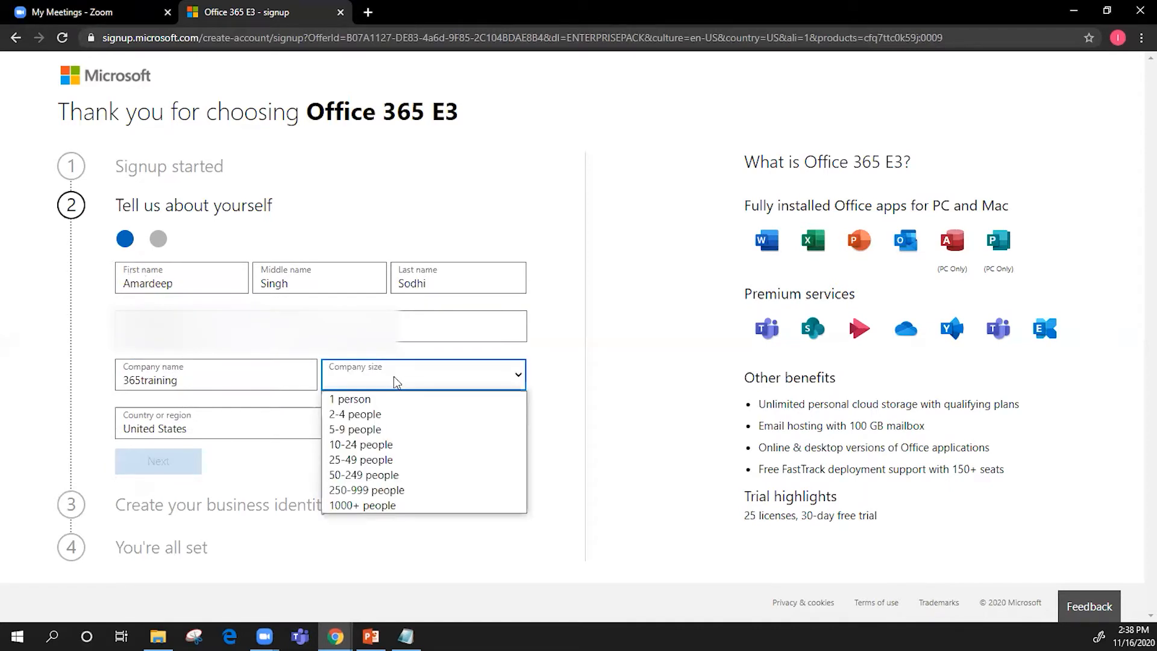
pyautogui.click(362, 414)
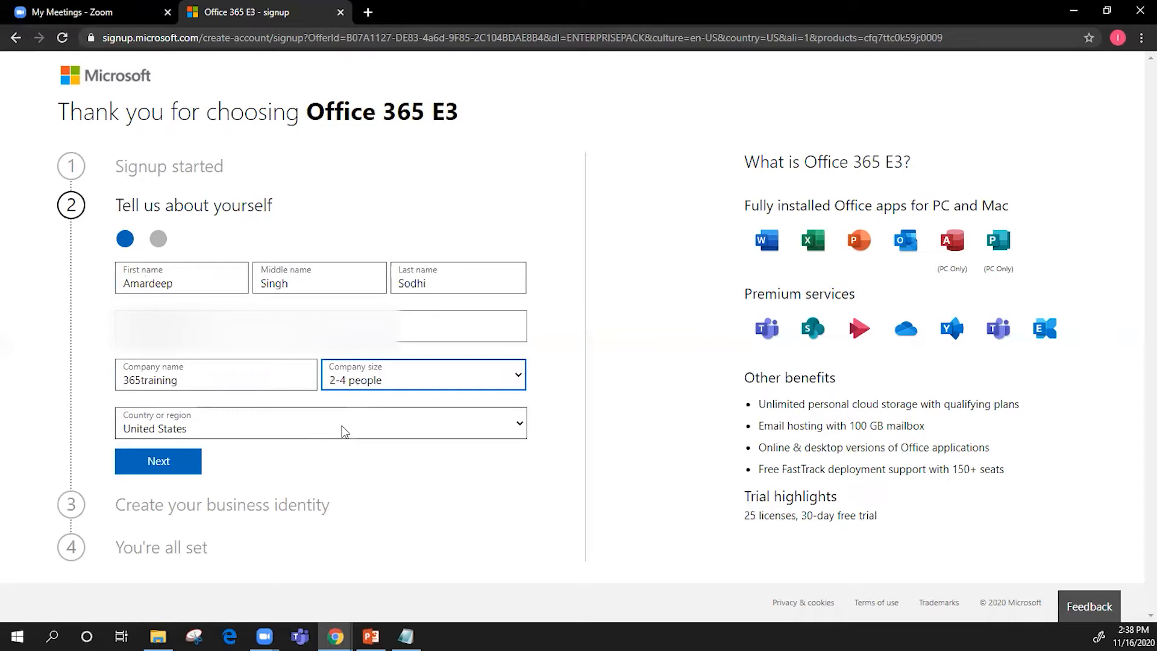
pyautogui.click(342, 427)
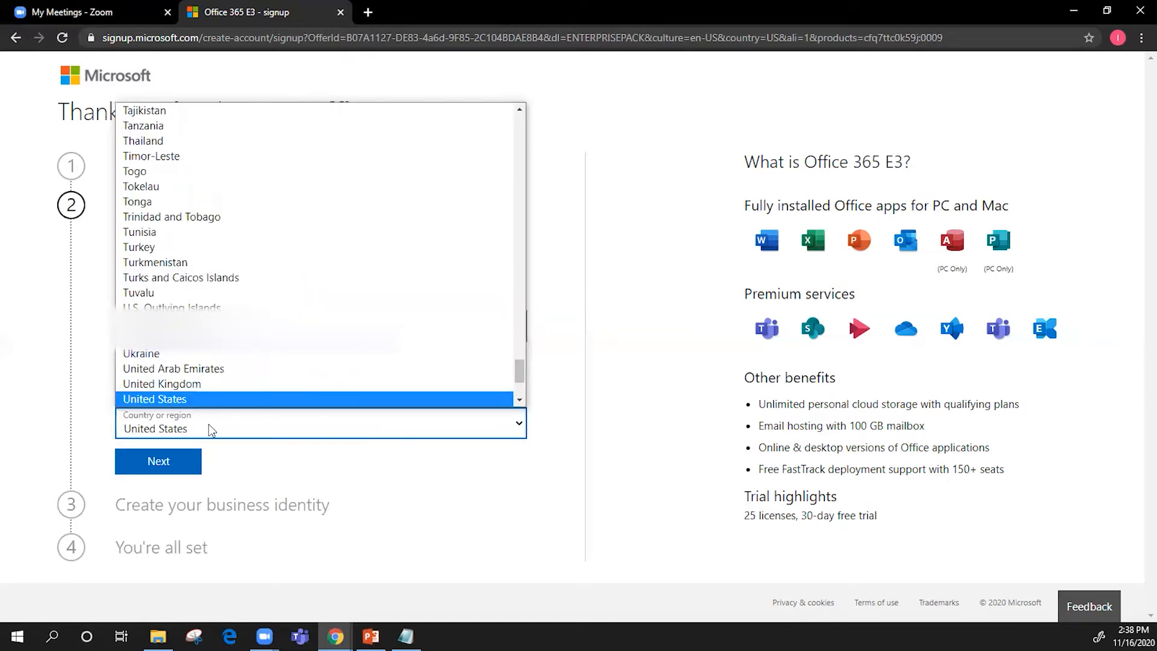
pyautogui.write('india')
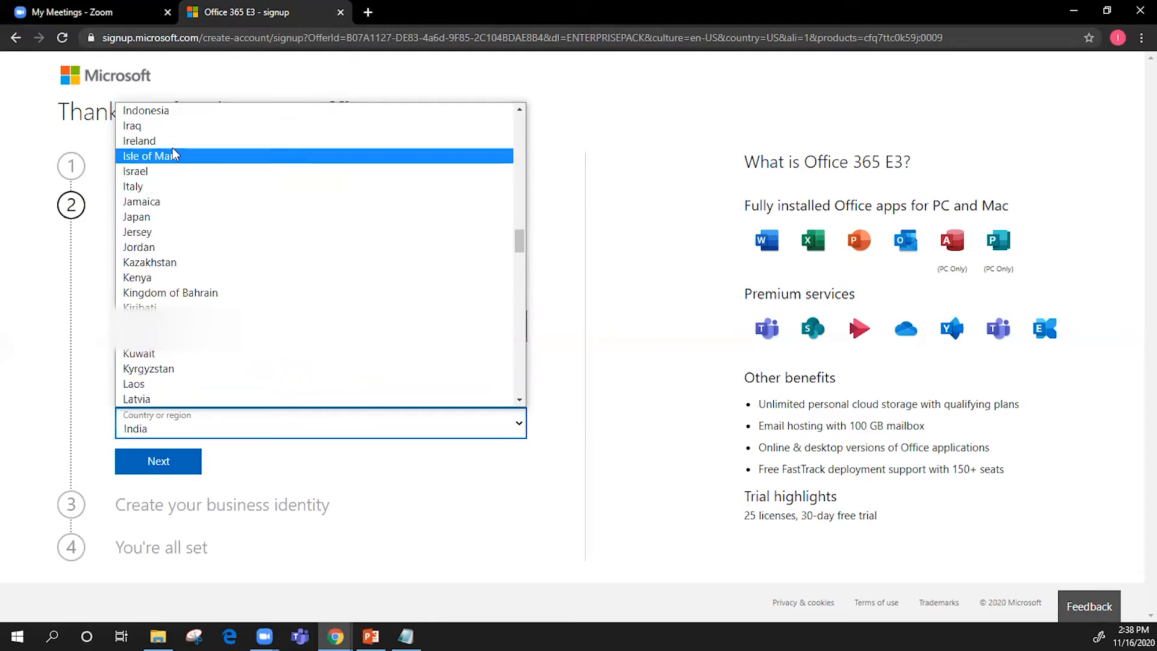
pyautogui.scroll(4, 197, 270)
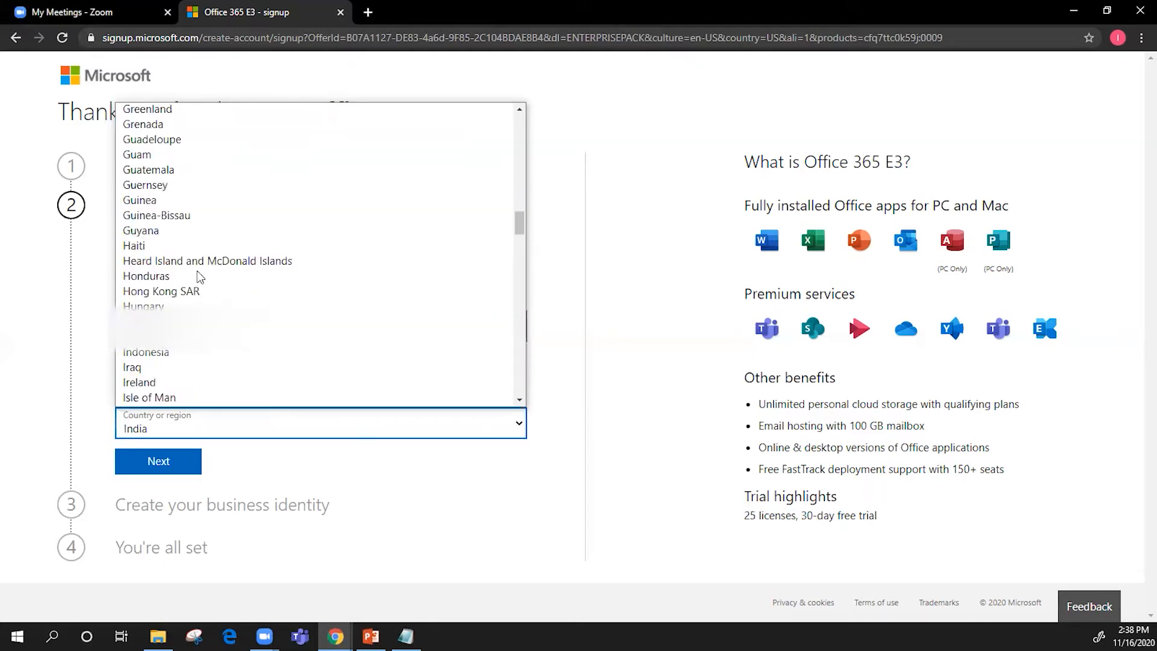
pyautogui.click(205, 336)
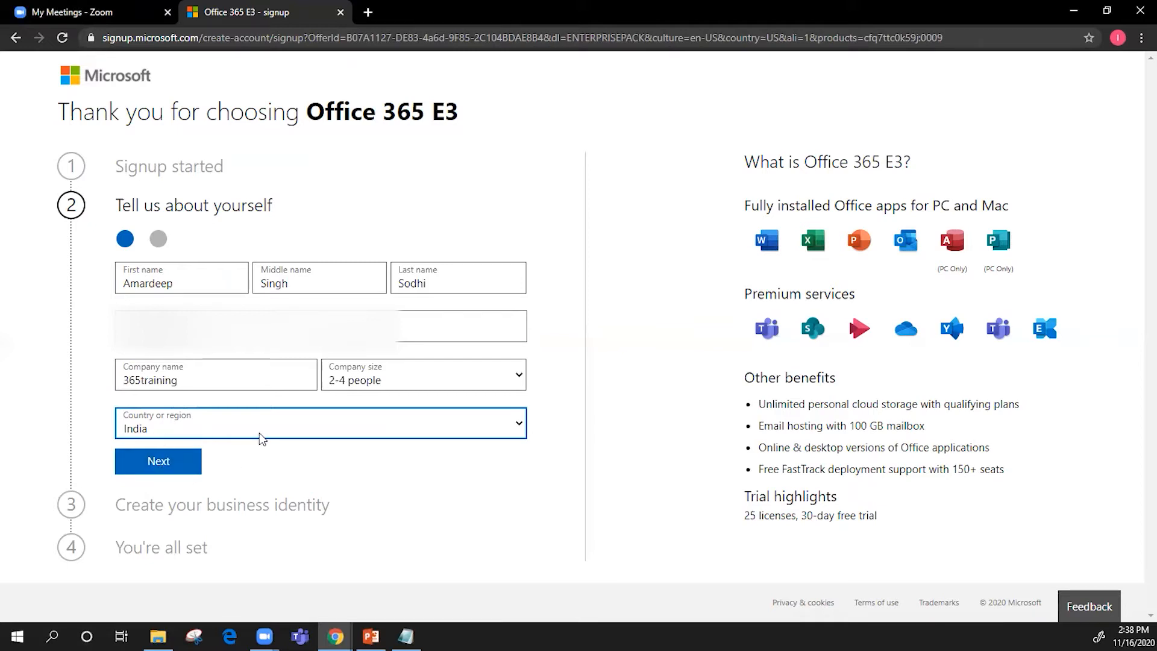
pyautogui.click(171, 469)
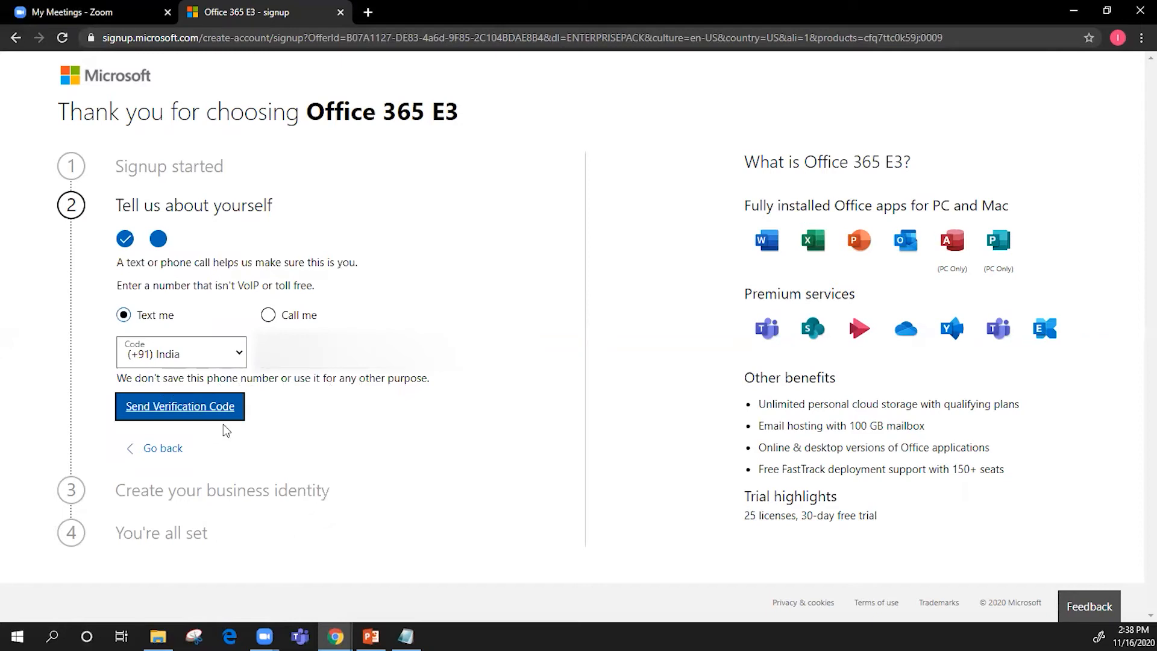
# Have a code texted to the phone and submit the received verification code.
pyautogui.click(197, 416)
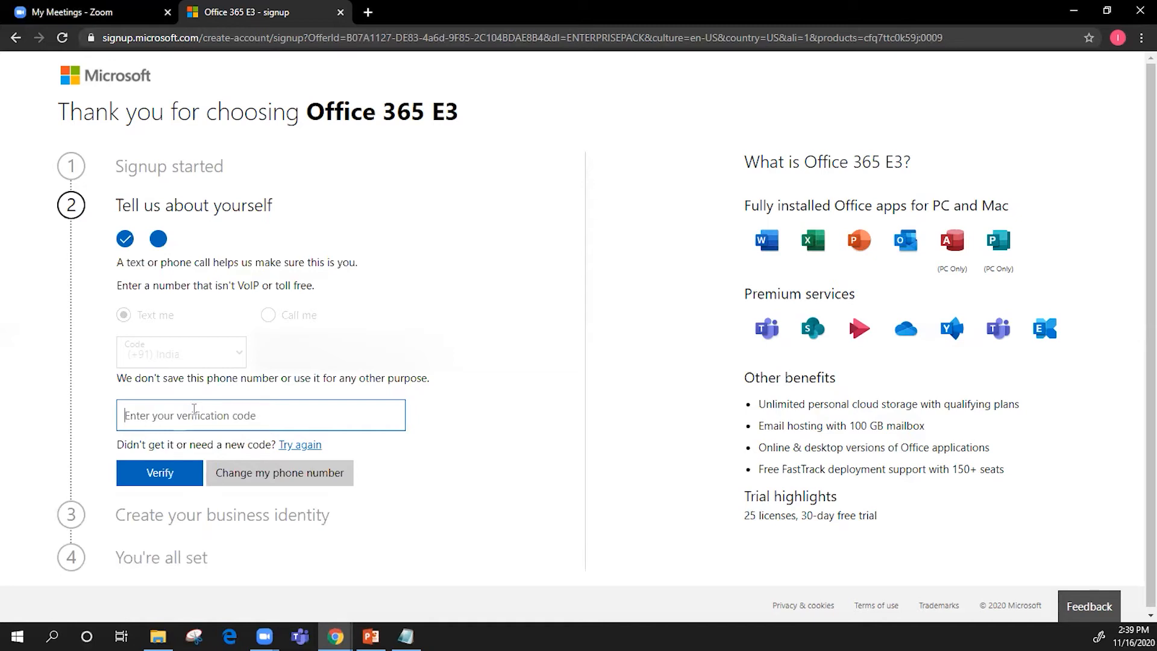
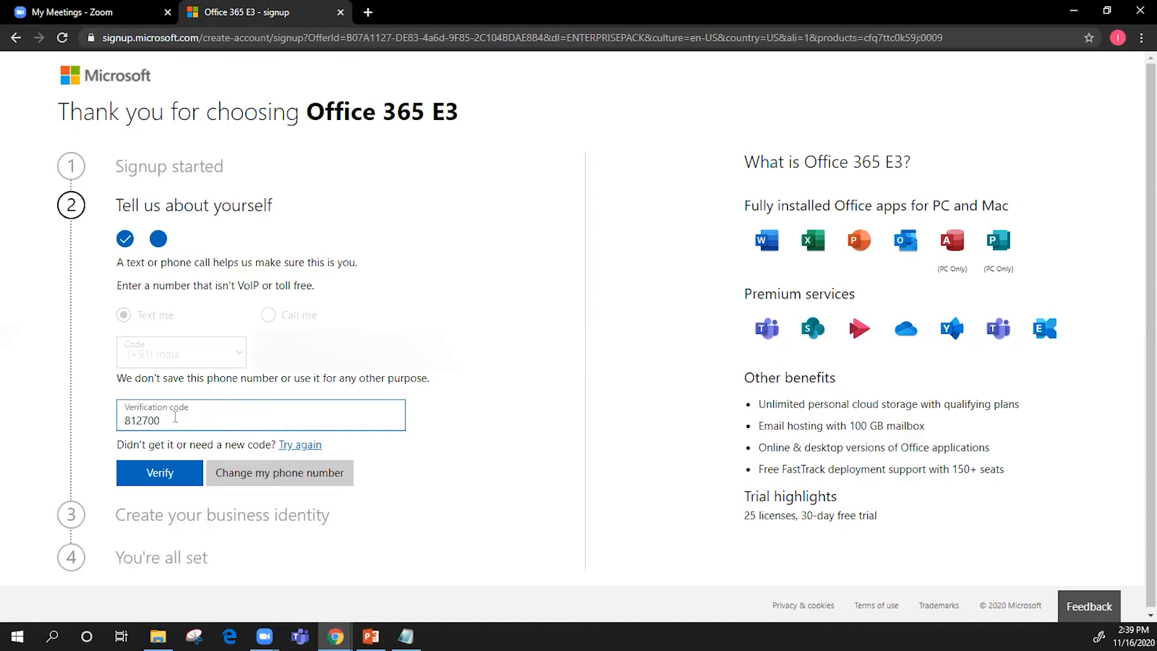
pyautogui.click(154, 476)
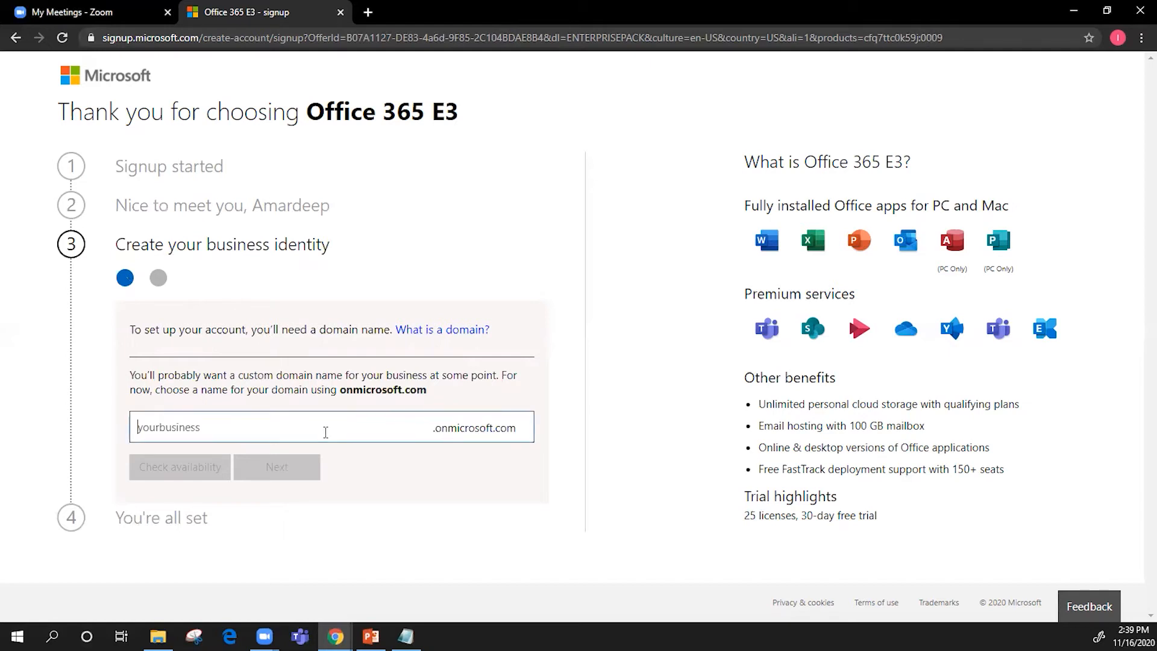
# Check availability of 365training, then 365trainingtrial, as the onmicrosoft.com domain name.
pyautogui.click(293, 413)
pyautogui.write('administra')
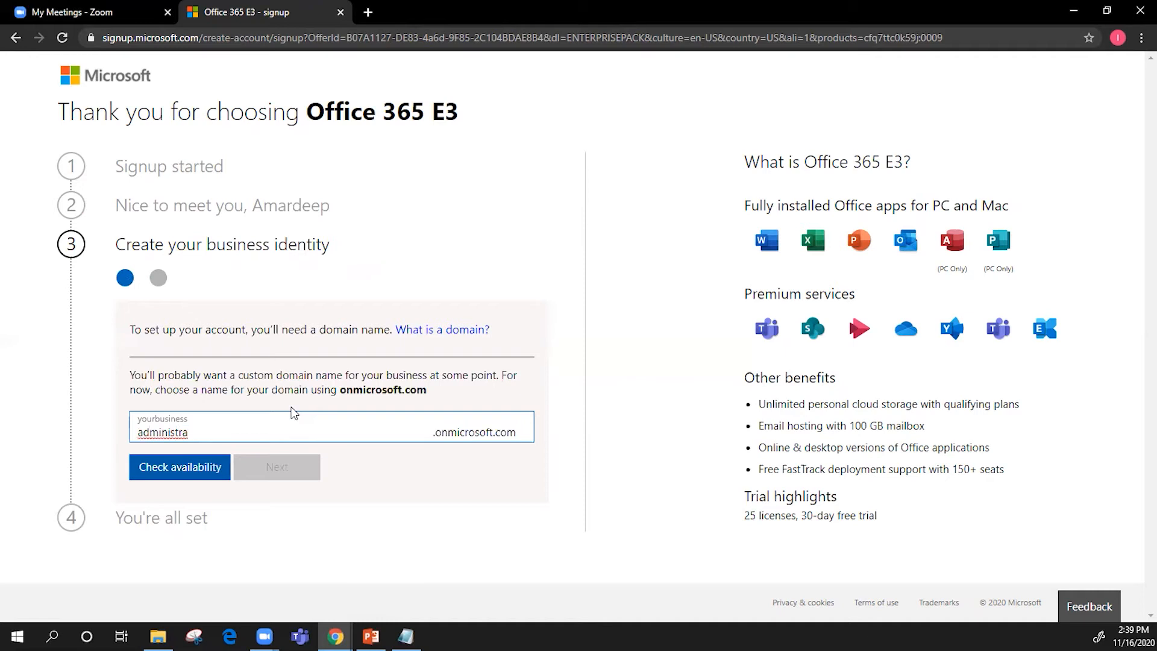
pyautogui.press('BackSpace')
pyautogui.press('BackSpace')
pyautogui.press('BackSpace')
pyautogui.press('BackSpace')
pyautogui.press('BackSpace')
pyautogui.press('BackSpace')
pyautogui.press('BackSpace')
pyautogui.press('BackSpace')
pyautogui.press('BackSpace')
pyautogui.press('BackSpace')
pyautogui.write('365training')
pyautogui.click(180, 473)
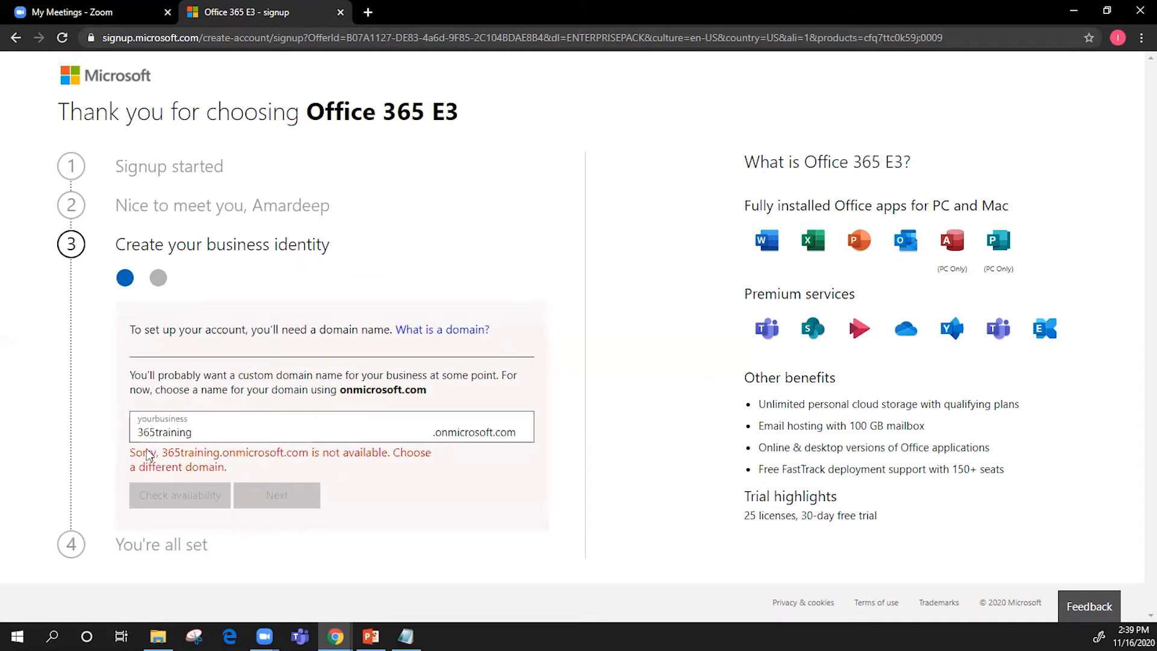
pyautogui.click(198, 434)
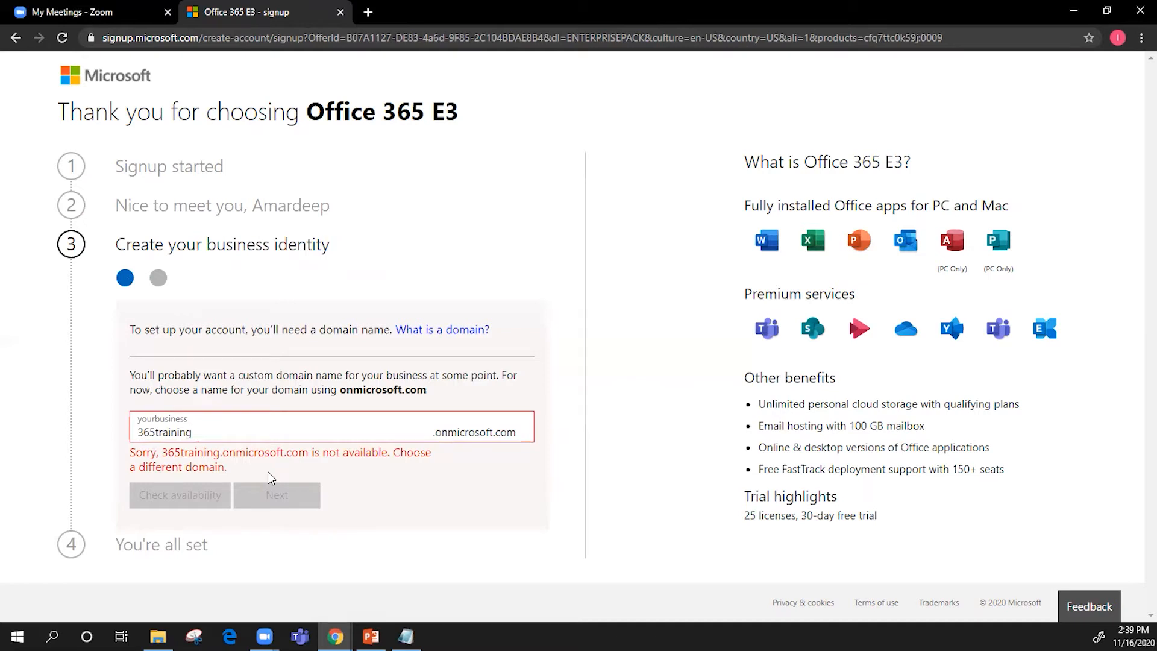
pyautogui.write('trial')
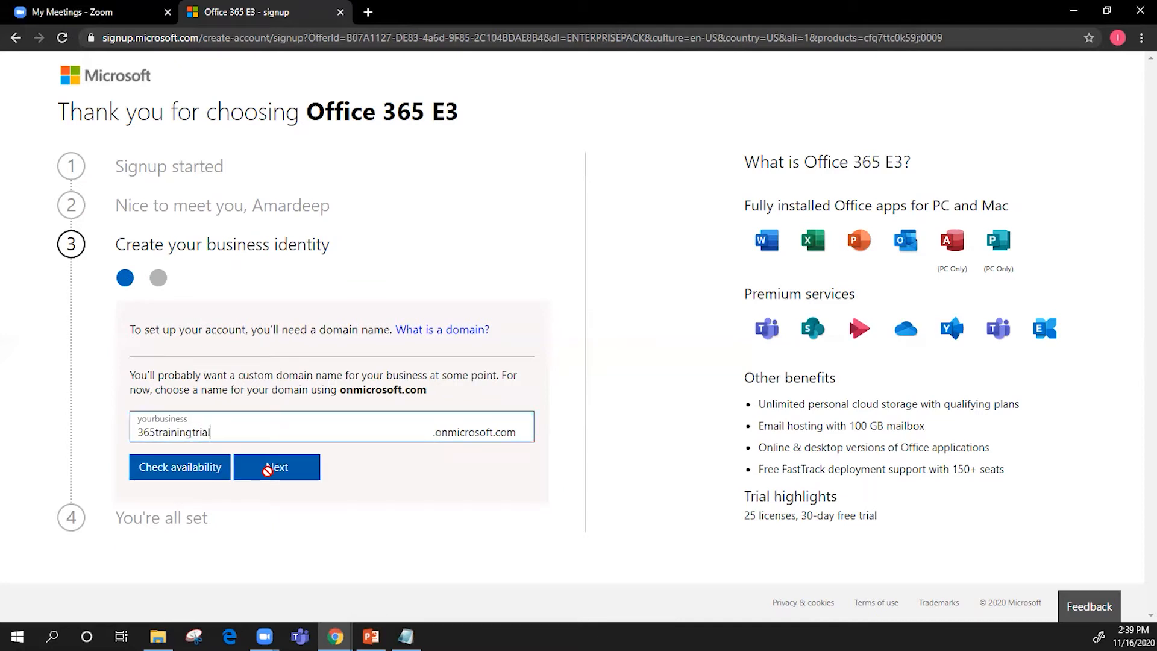
pyautogui.click(196, 475)
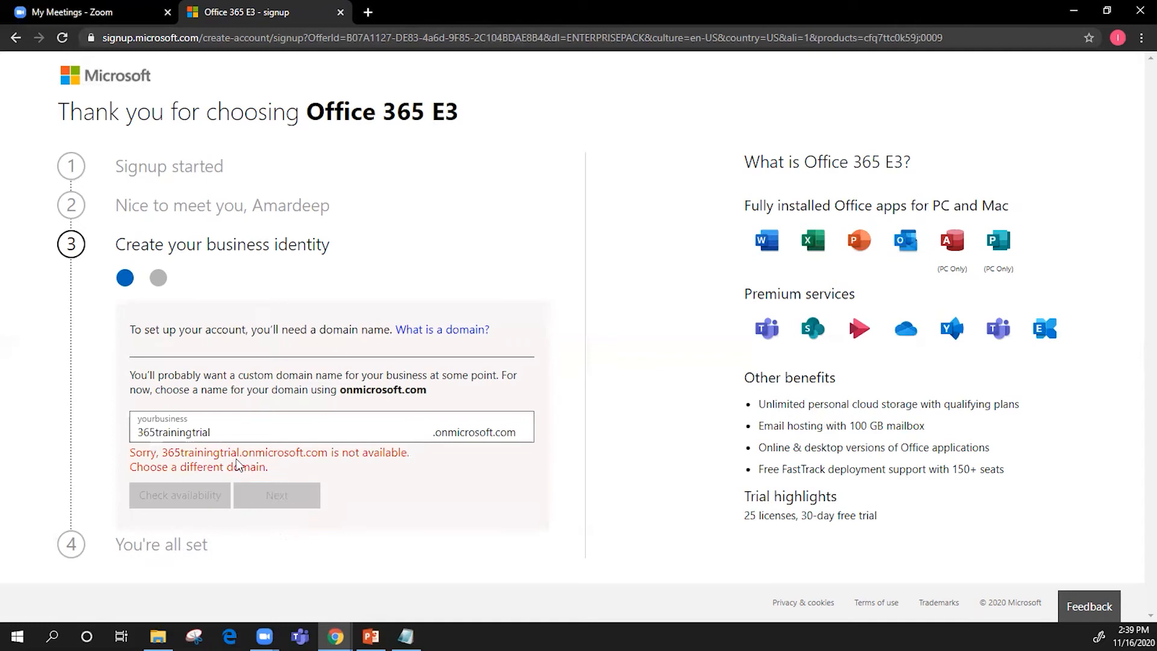
# Try o365training, o365testing and 365testing as domain names, all unavailable.
pyautogui.click(227, 434)
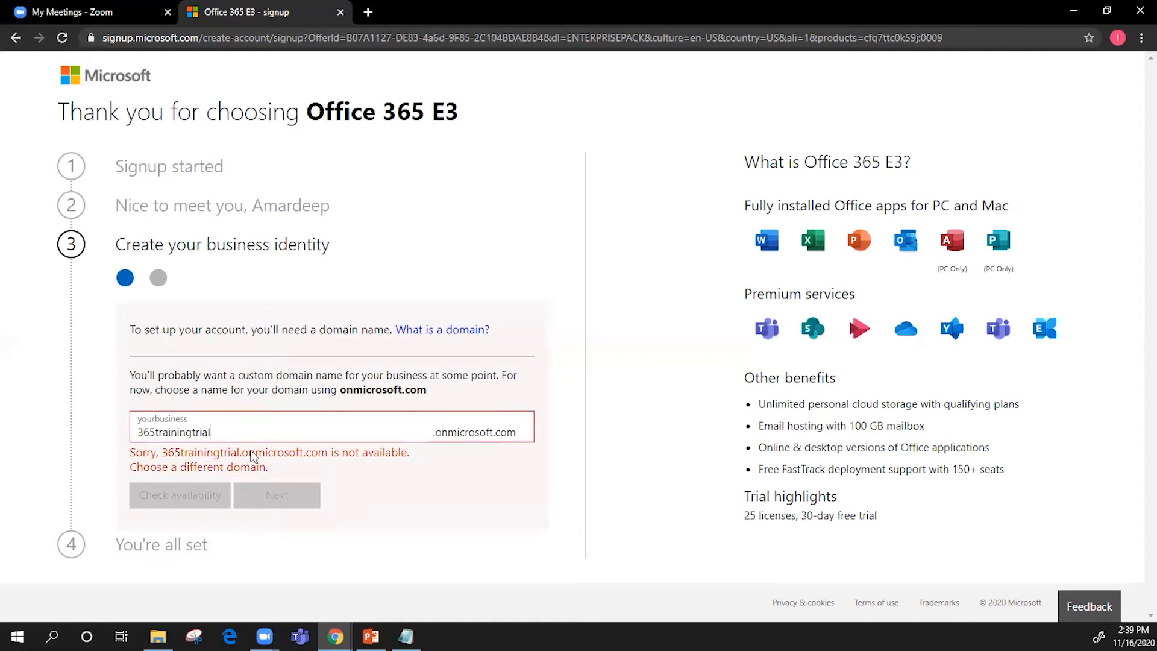
pyautogui.press('BackSpace')
pyautogui.press('BackSpace')
pyautogui.press('BackSpace')
pyautogui.press('BackSpace')
pyautogui.press('BackSpace')
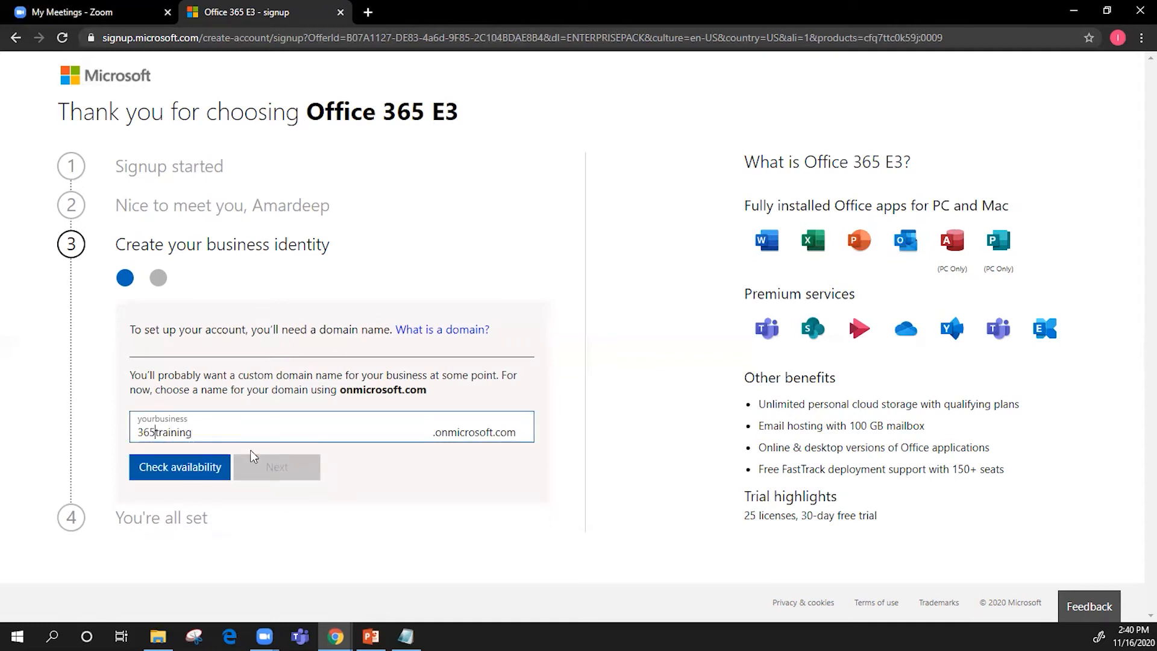
pyautogui.press('Home')
pyautogui.write('o')
pyautogui.click(207, 473)
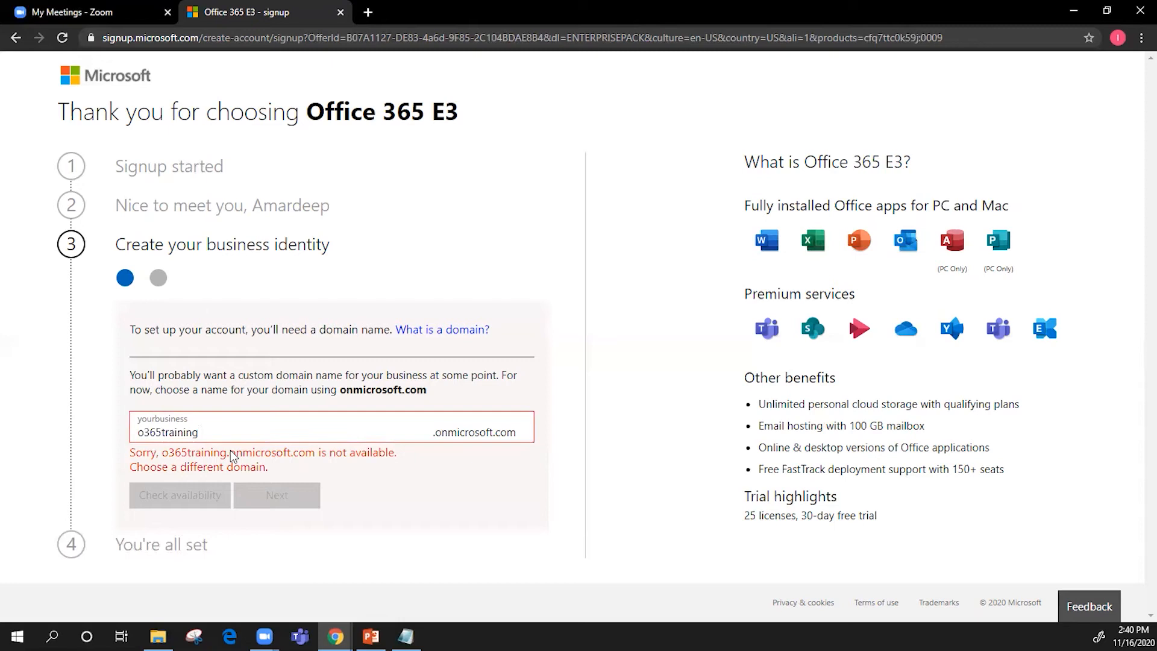
pyautogui.press('BackSpace')
pyautogui.press('BackSpace')
pyautogui.press('BackSpace')
pyautogui.press('BackSpace')
pyautogui.press('BackSpace')
pyautogui.press('BackSpace')
pyautogui.press('BackSpace')
pyautogui.press('BackSpace')
pyautogui.write('testing')
pyautogui.click(183, 476)
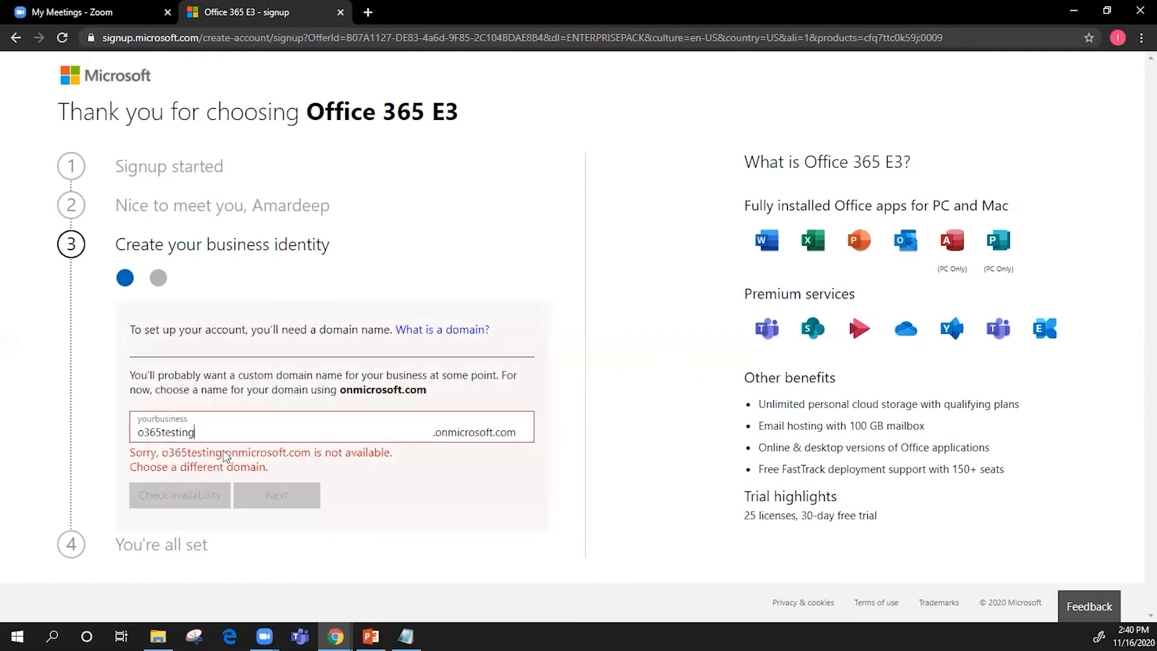
pyautogui.moveTo(144, 432); pyautogui.dragTo(126, 436)
pyautogui.press('BackSpace')
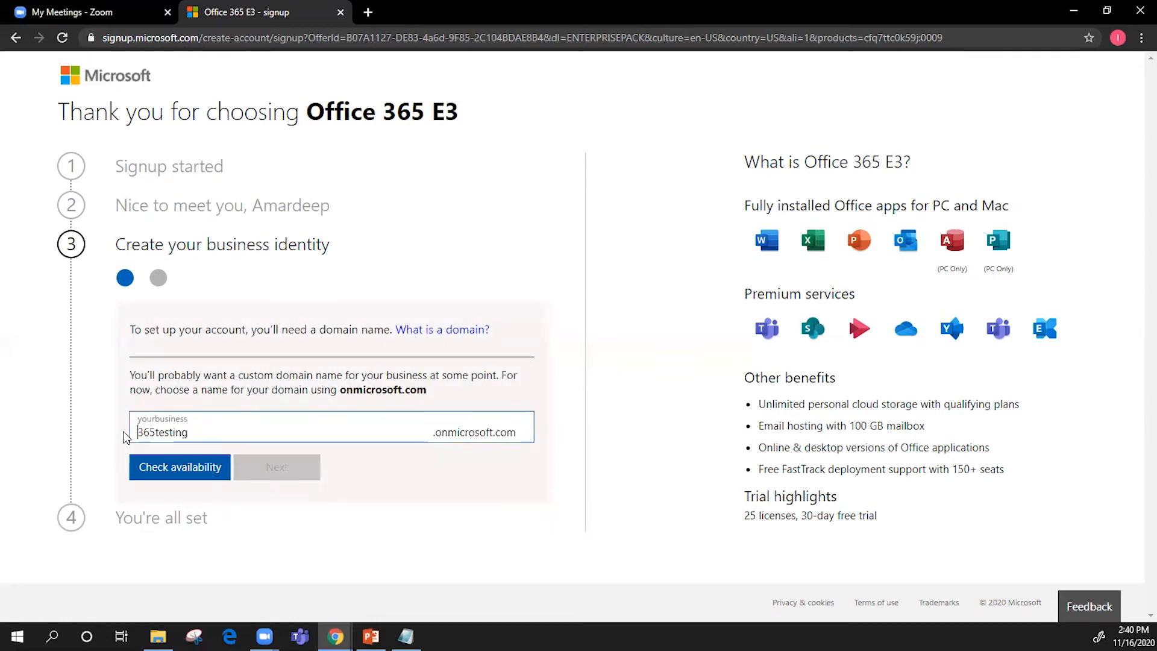
pyautogui.press('Right')
pyautogui.press('Right')
pyautogui.press('Right')
pyautogui.click(184, 468)
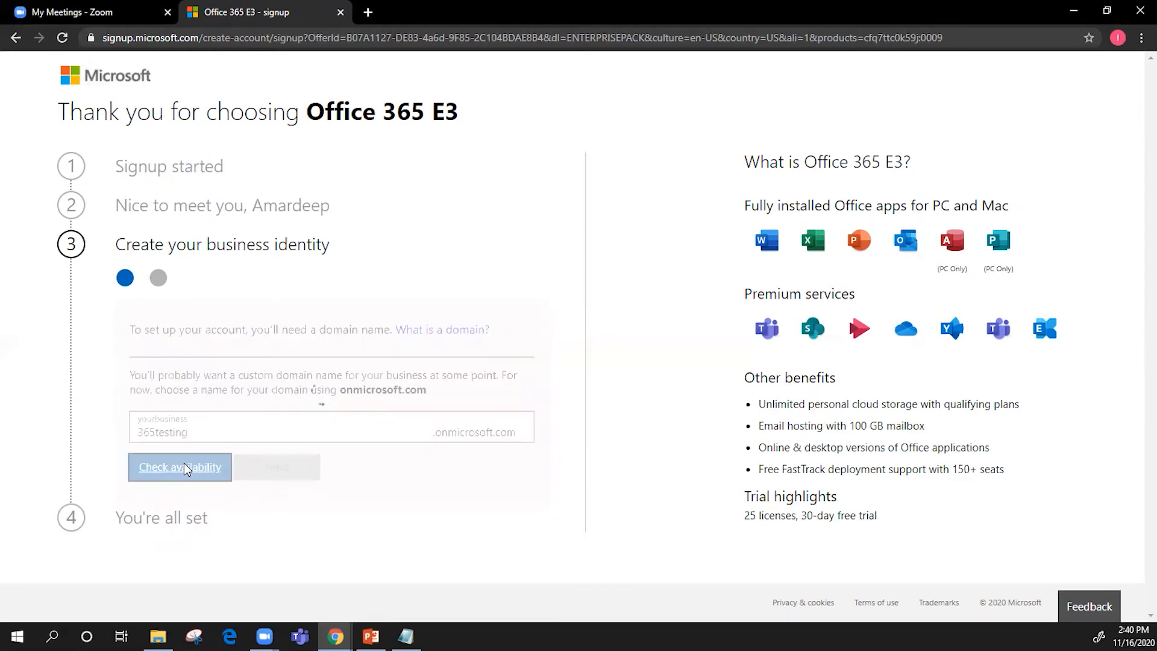
pyautogui.moveTo(203, 438); pyautogui.dragTo(137, 438)
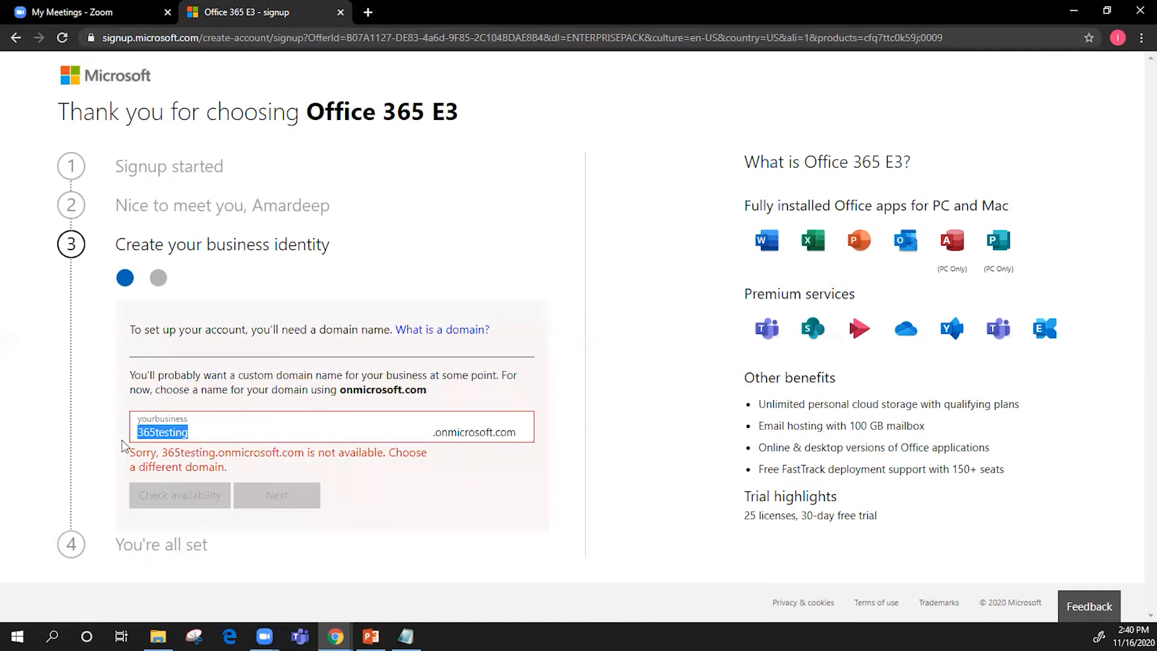
# Check mstraining365 as the domain name and proceed once it shows available.
pyautogui.write('mstrain')
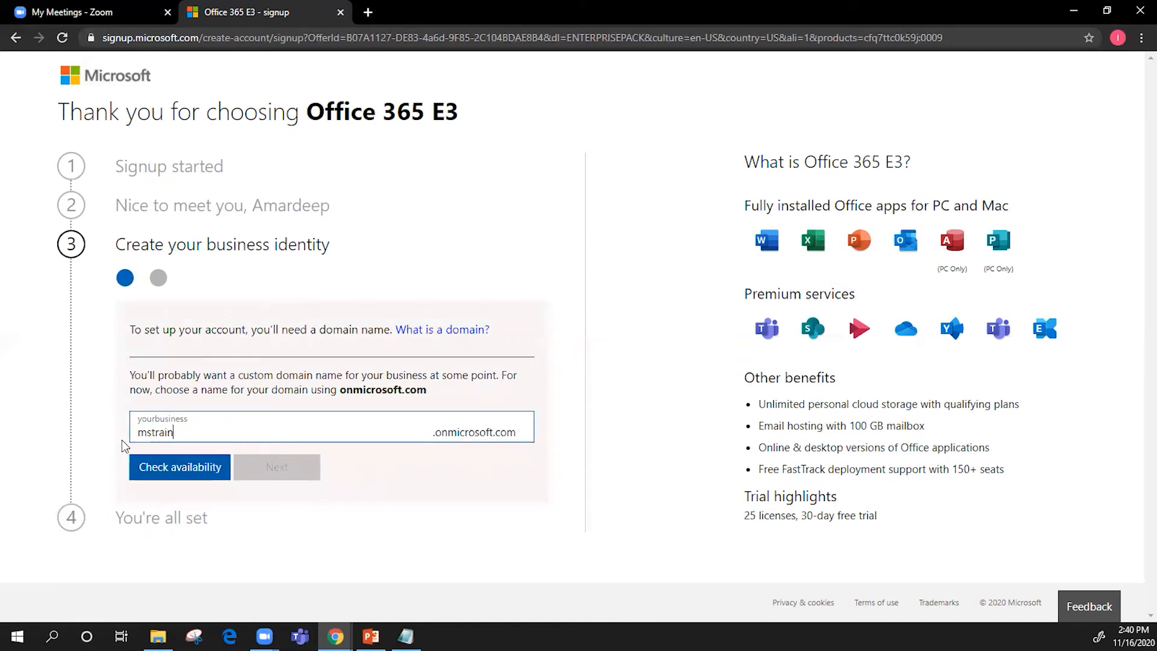
pyautogui.write('ing365')
pyautogui.click(163, 468)
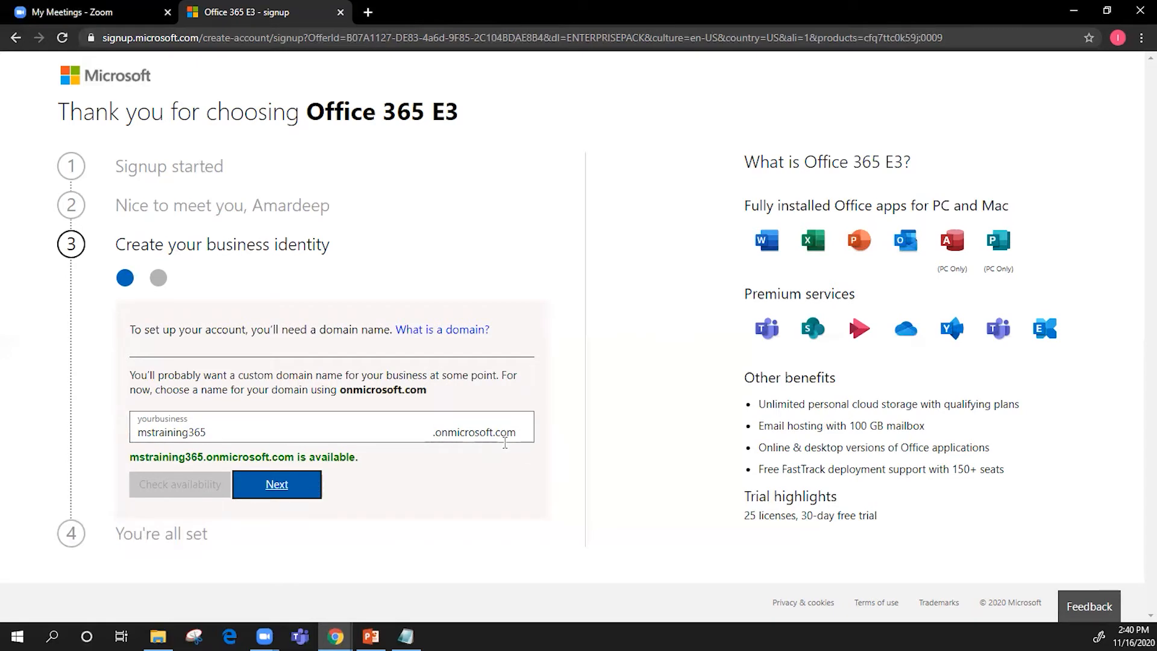
pyautogui.click(280, 486)
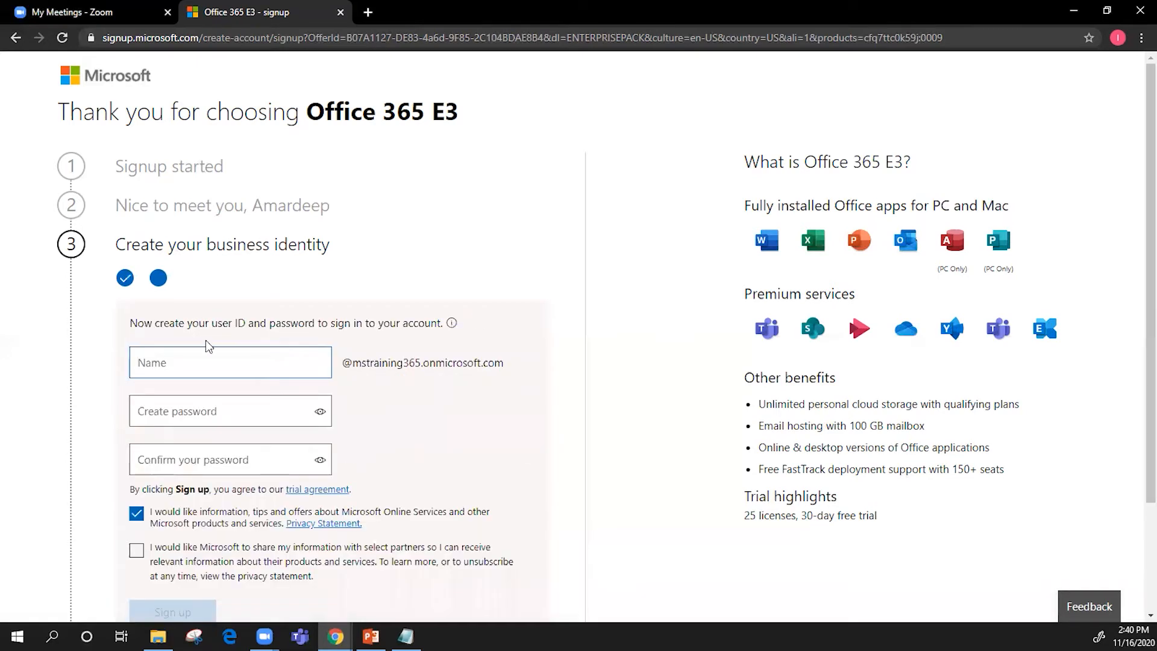
# Enter user ID 'administrator', then type and confirm the admin password.
pyautogui.click(208, 363)
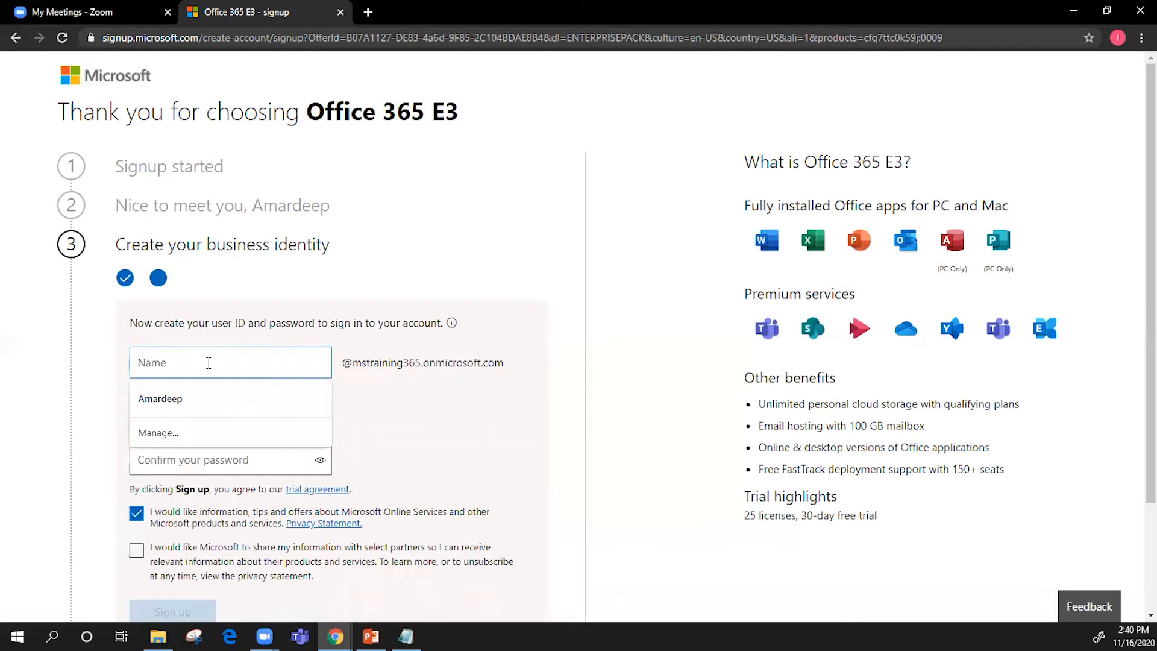
pyautogui.write('admi')
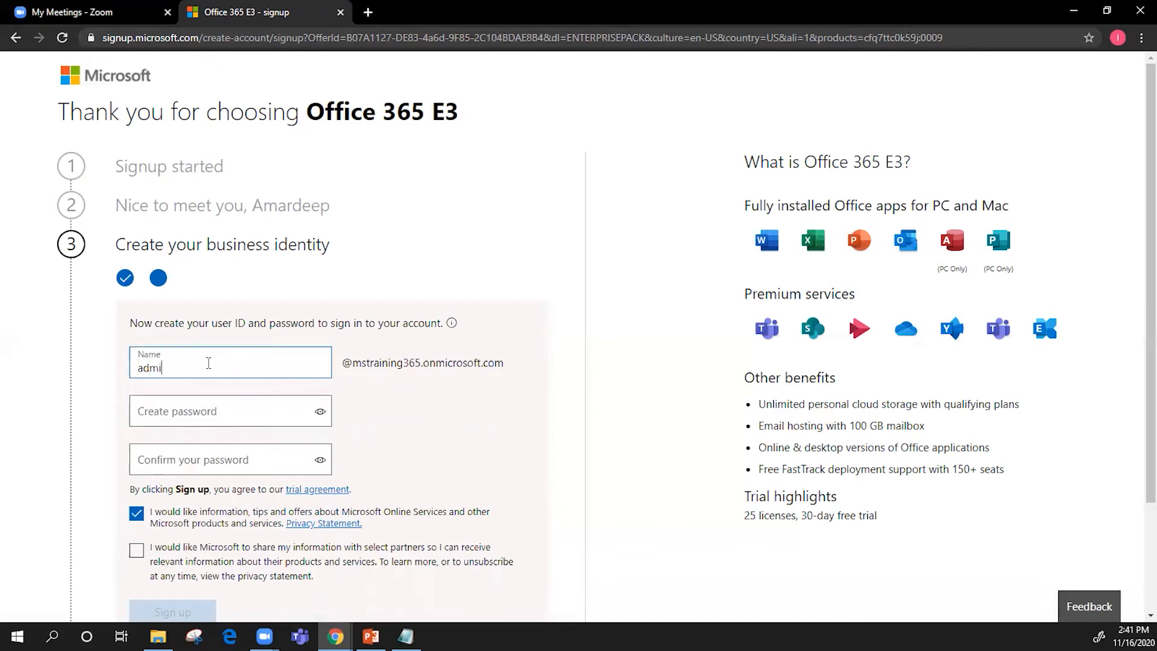
pyautogui.write('nistrator')
pyautogui.click(212, 410)
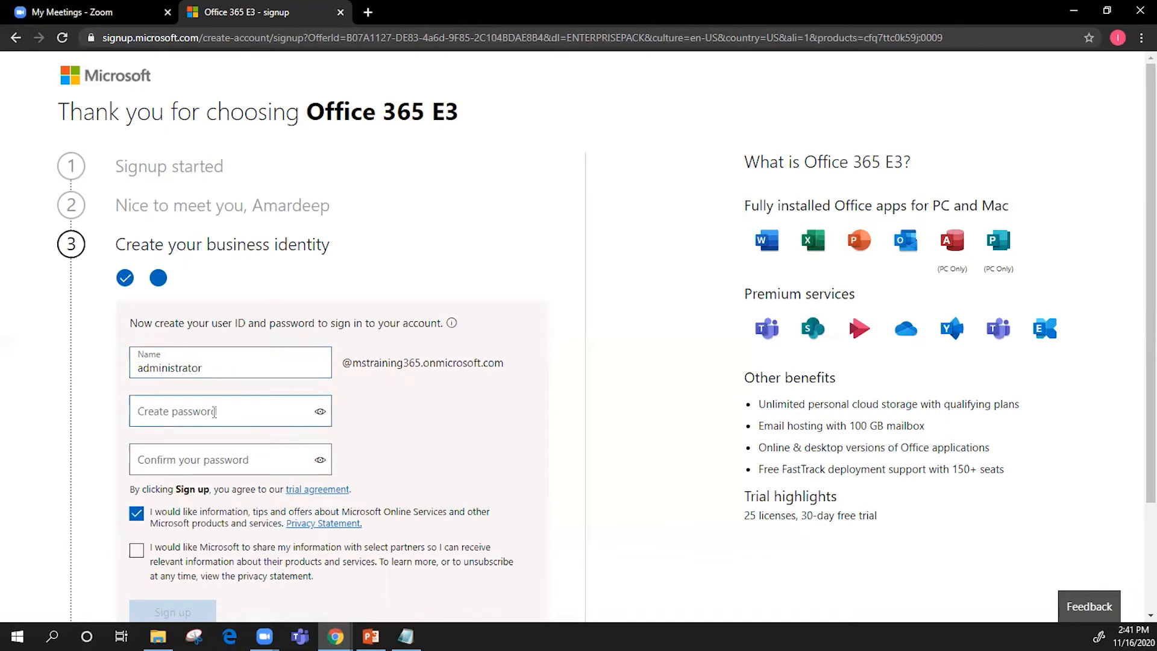
pyautogui.write('P')
pyautogui.press('BackSpace')
pyautogui.write('•••••••••')
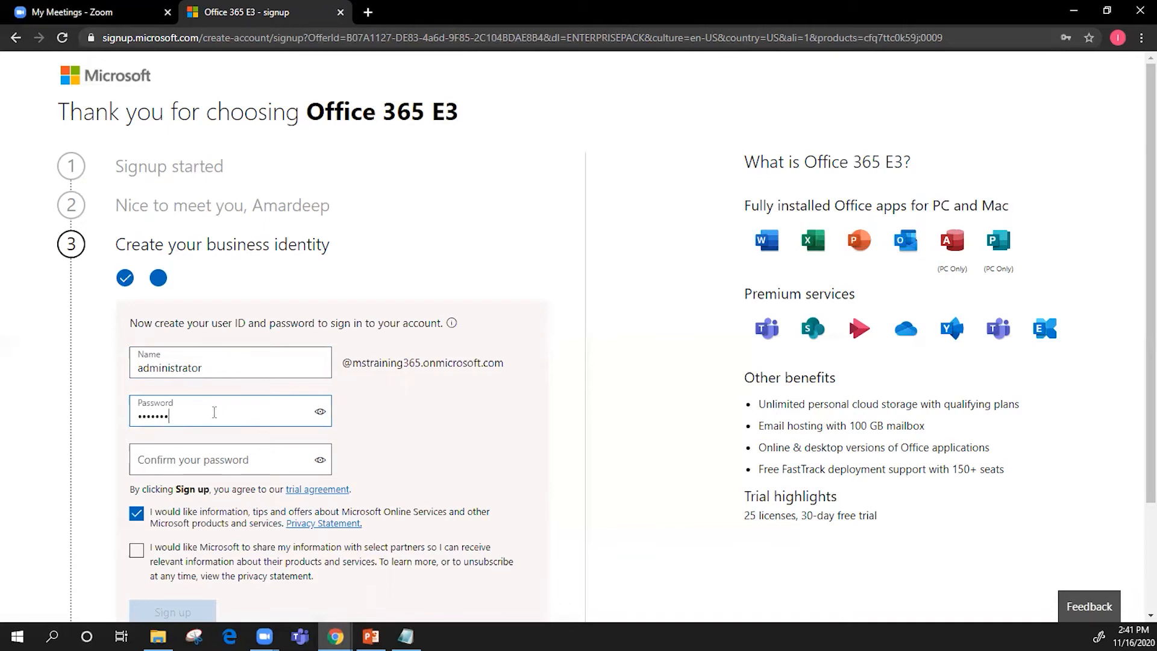
pyautogui.press('Tab')
pyautogui.press('Tab')
pyautogui.write('•••••••••')
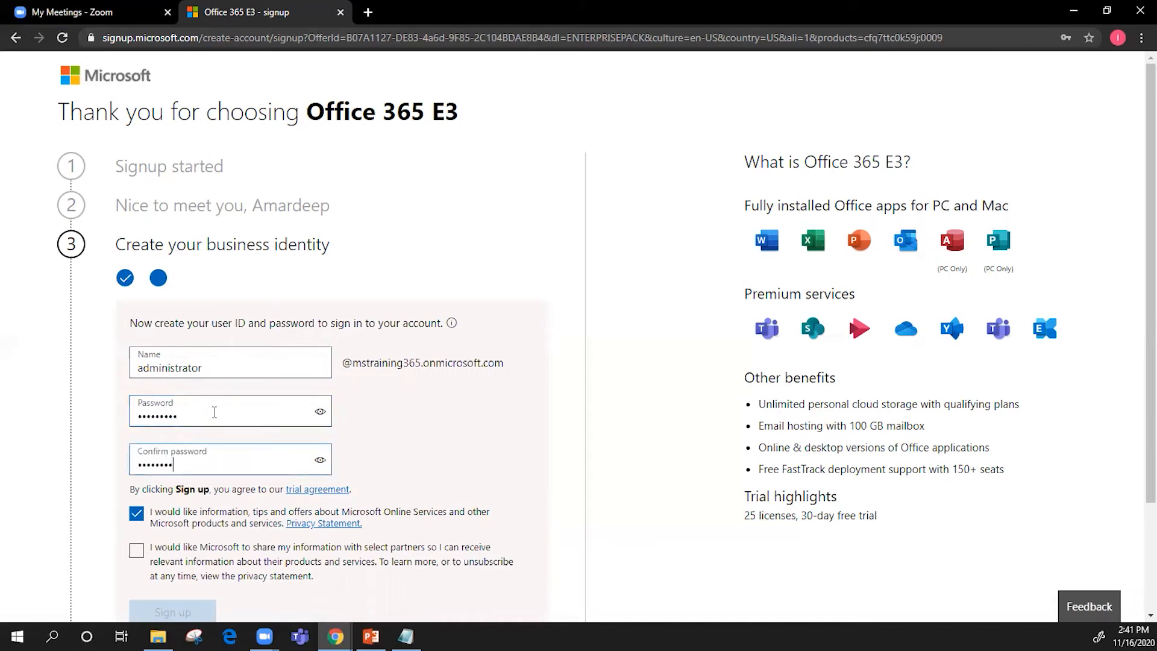
pyautogui.click(138, 520)
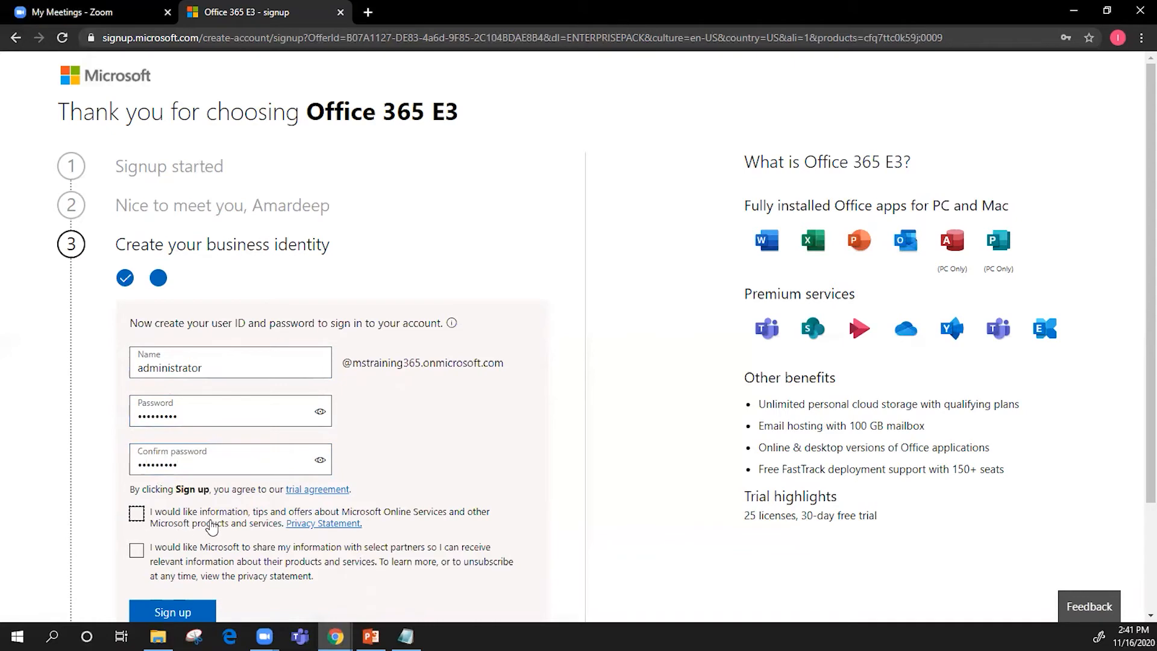
pyautogui.scroll(-2, 215, 583)
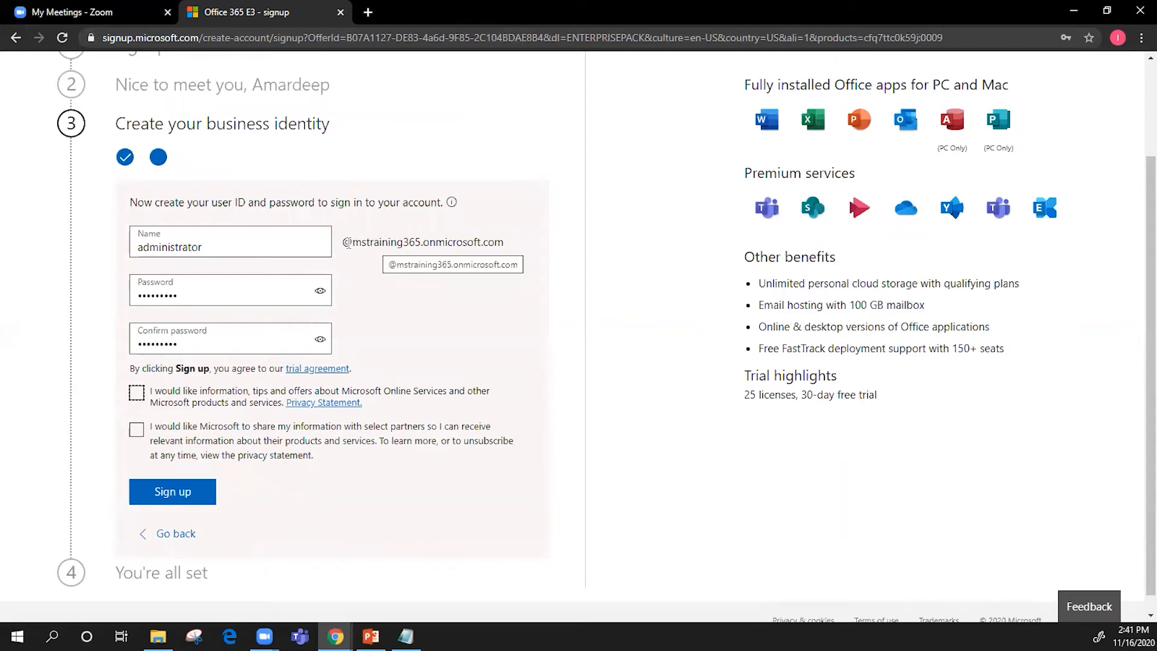
pyautogui.click(482, 248)
pyautogui.moveTo(503, 245); pyautogui.dragTo(343, 249)
pyautogui.hotkey('ctrl', 'c')
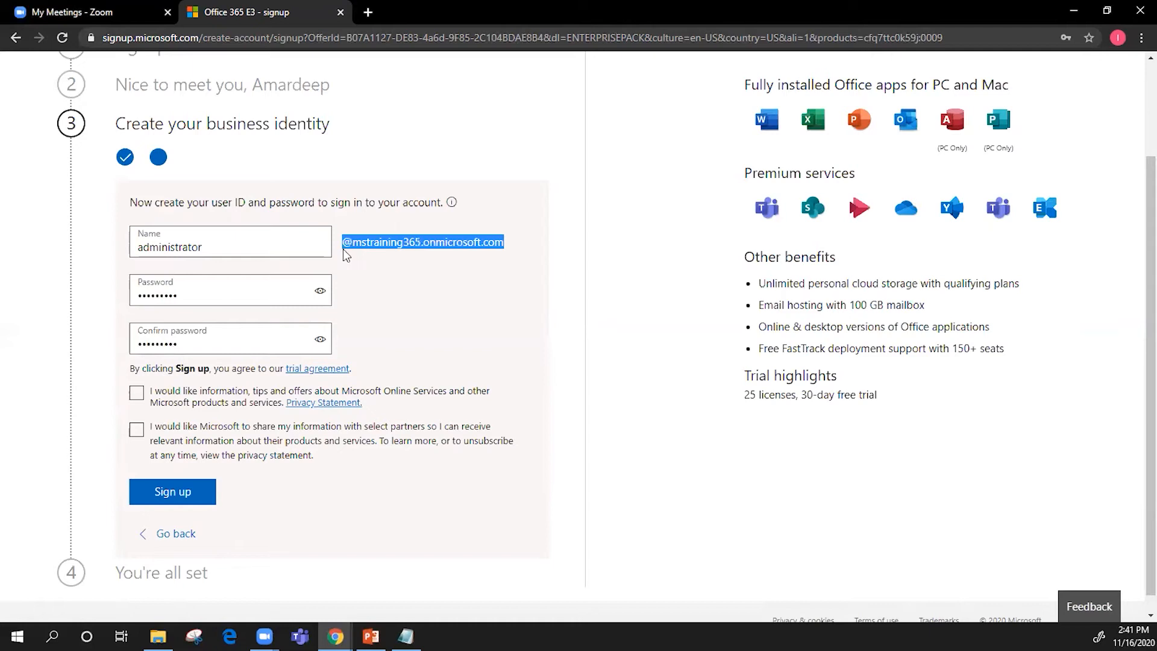
pyautogui.click(368, 12)
pyautogui.hotkey('ctrl', 'v')
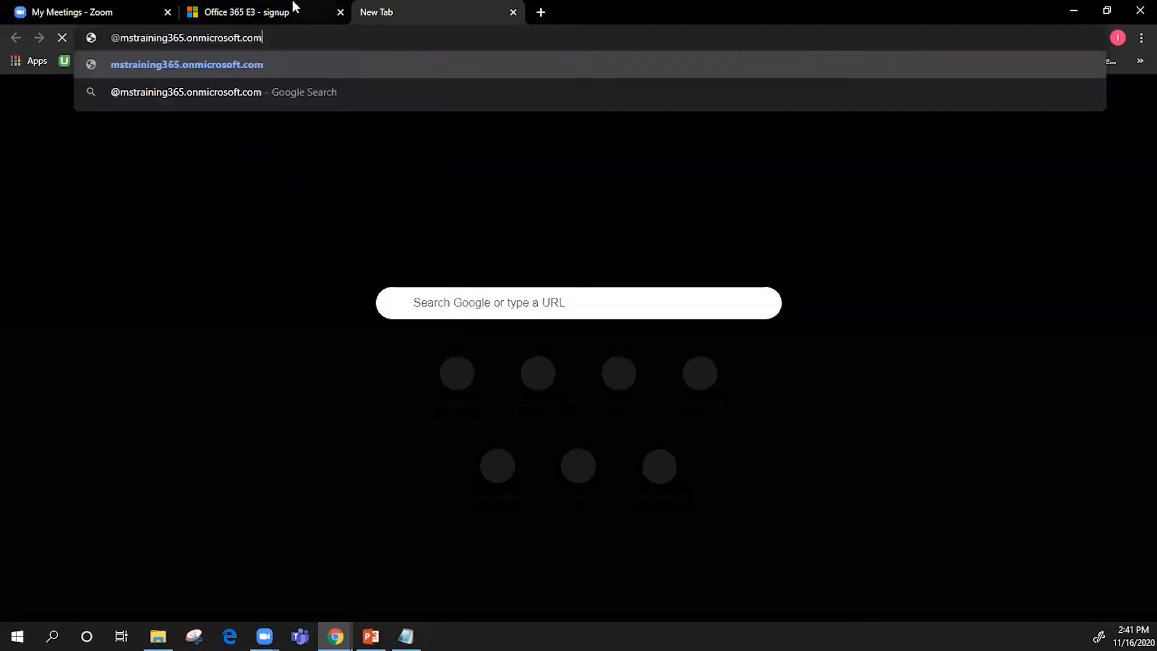
pyautogui.click(292, 10)
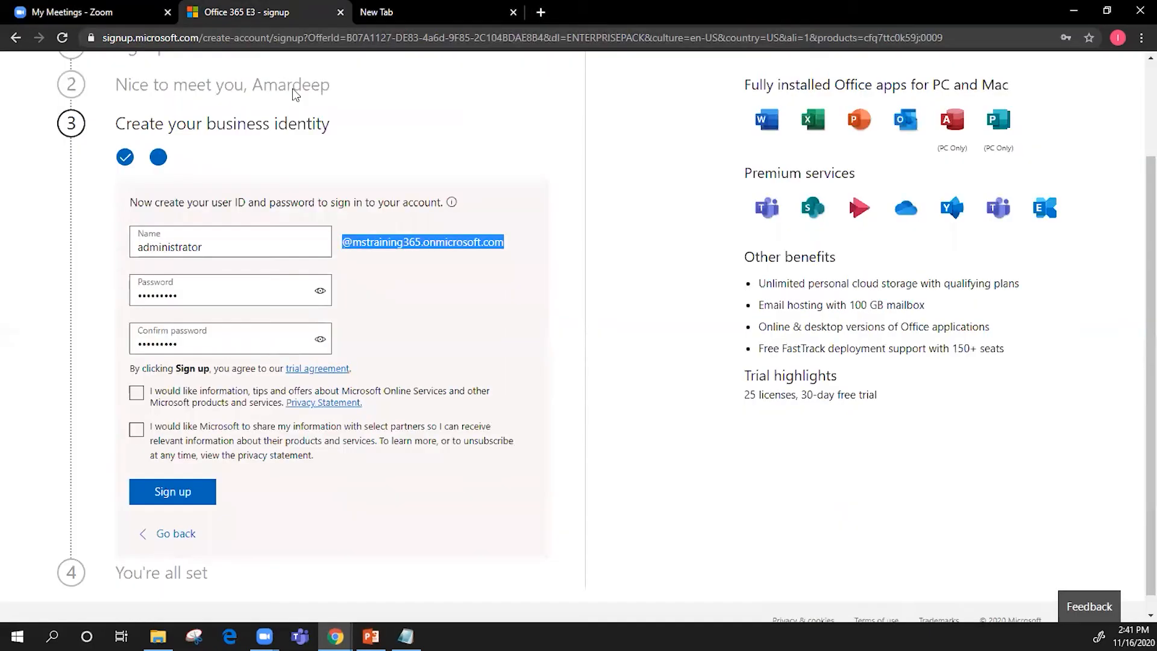
# Sign up to create the mstraining365 Office 365 E3 trial account.
pyautogui.click(174, 491)
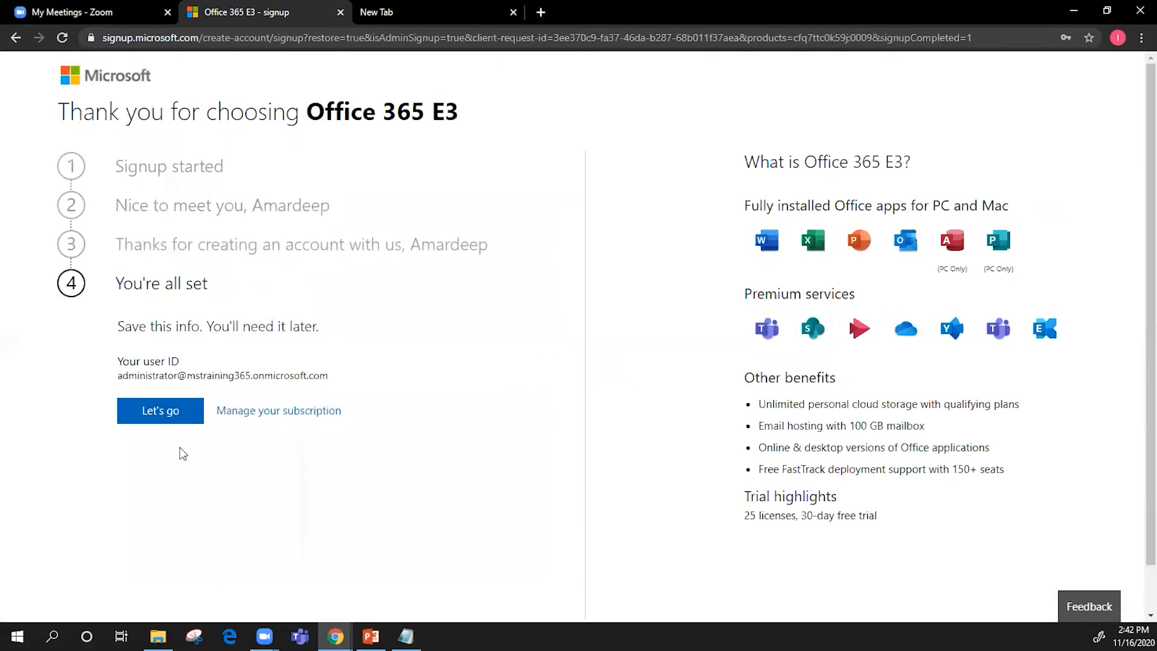
# Select the new admin user ID, continue into the subscription and close the blank tab.
pyautogui.moveTo(335, 377); pyautogui.dragTo(116, 382)
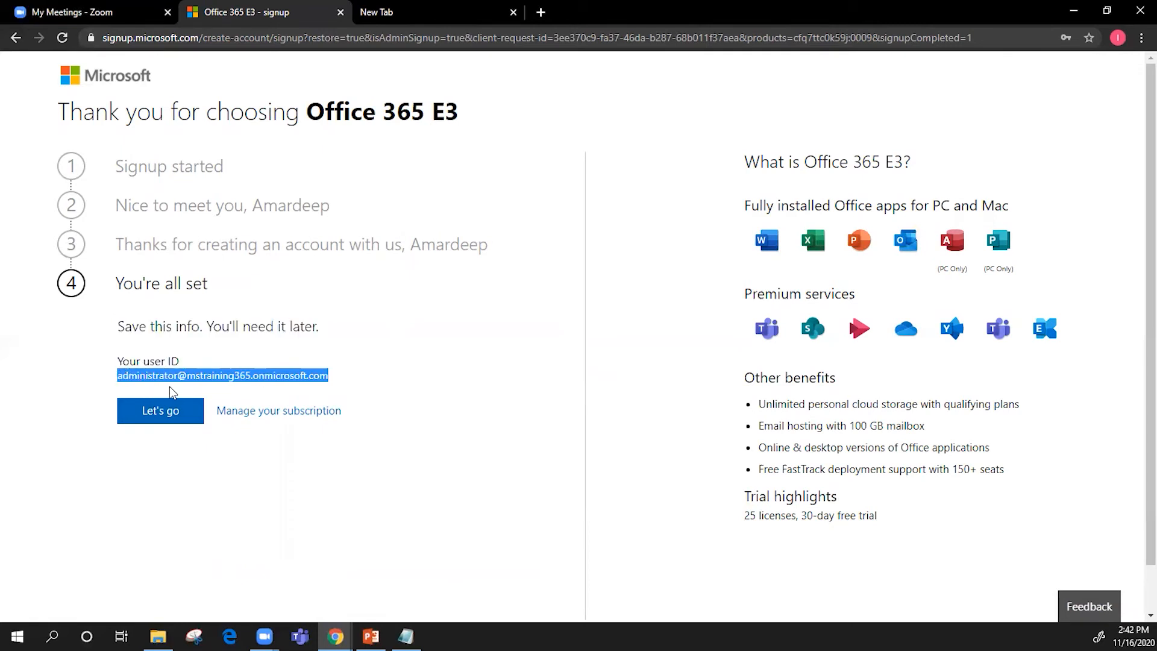
pyautogui.click(173, 416)
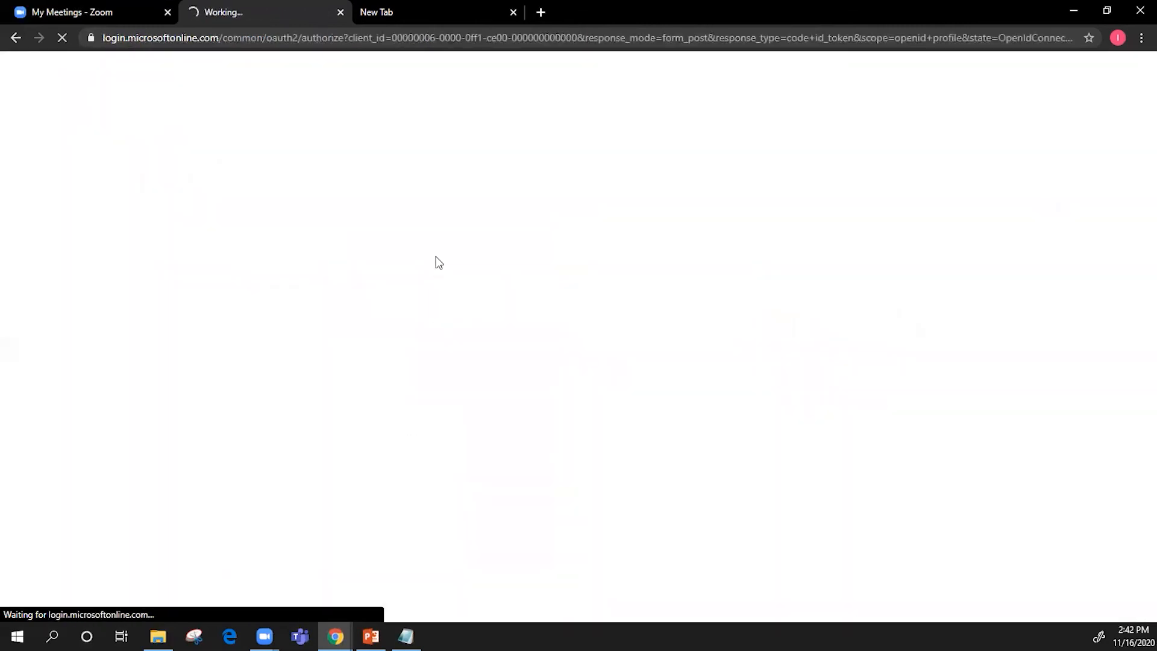
pyautogui.click(444, 4)
pyautogui.click(512, 12)
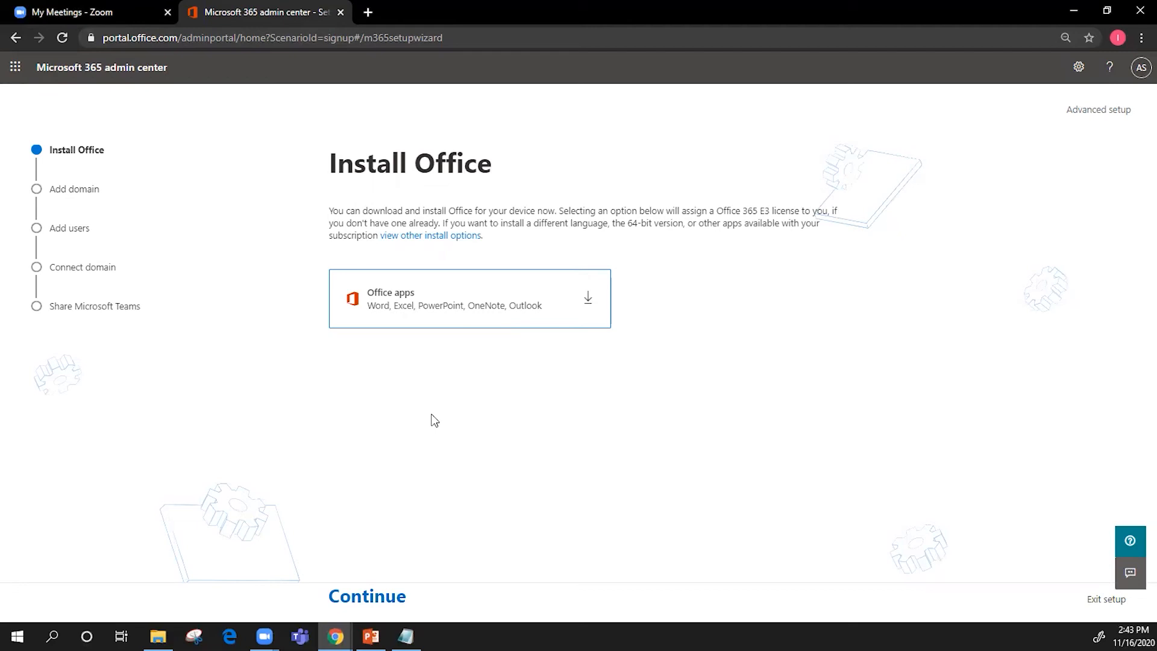
# Glance at the signed-in account menu, then continue past Install Office to the Add domain step.
pyautogui.click(1136, 79)
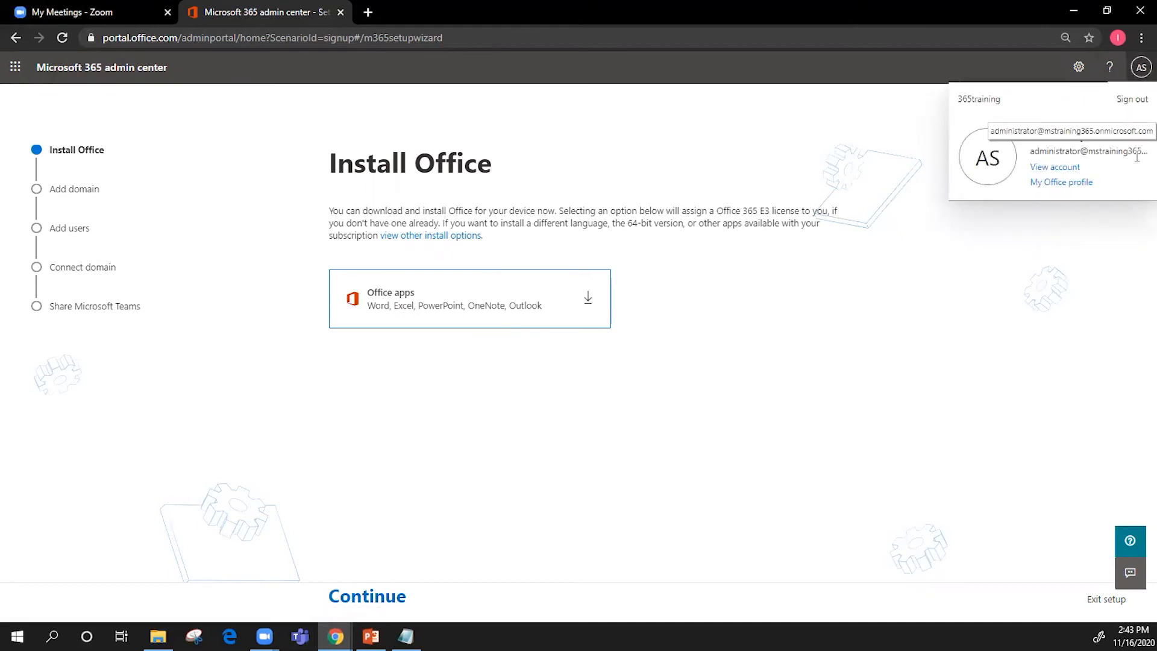
pyautogui.click(1140, 67)
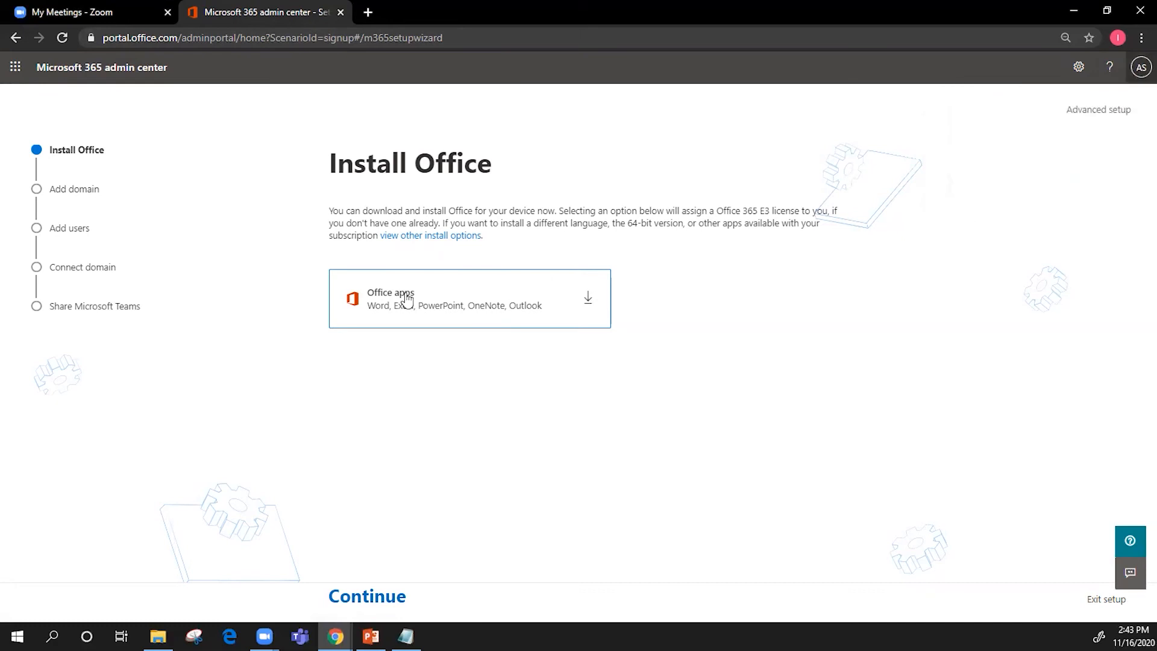
pyautogui.click(369, 601)
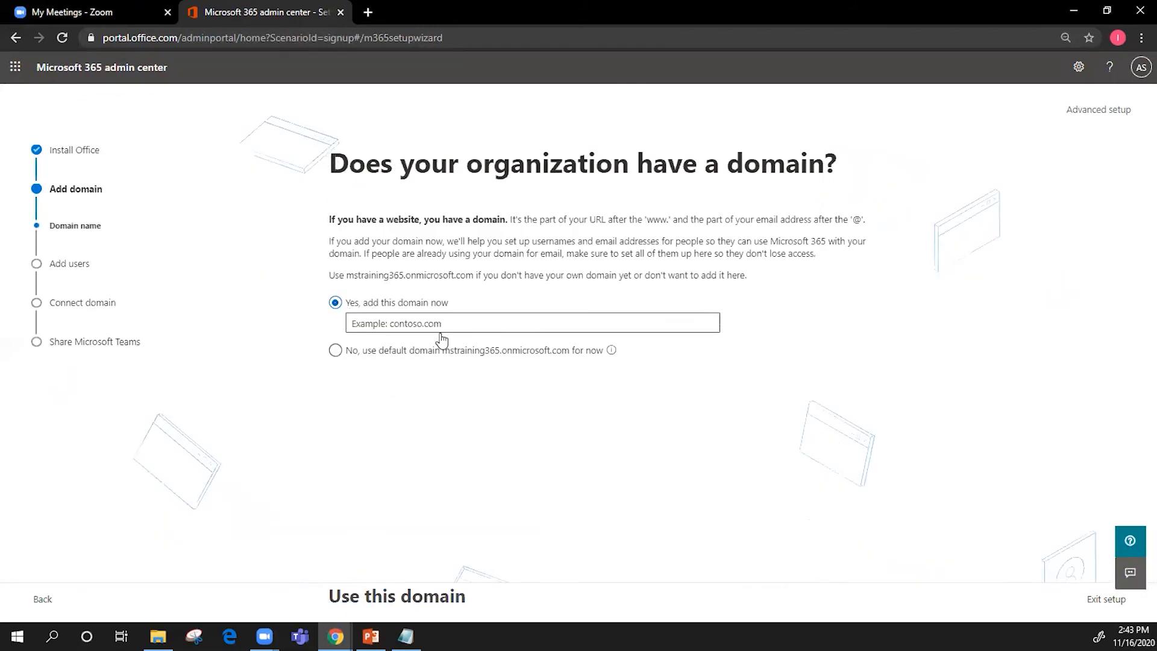
# Choose to keep the default mstraining365.onmicrosoft.com domain for now and confirm using it.
pyautogui.click(335, 351)
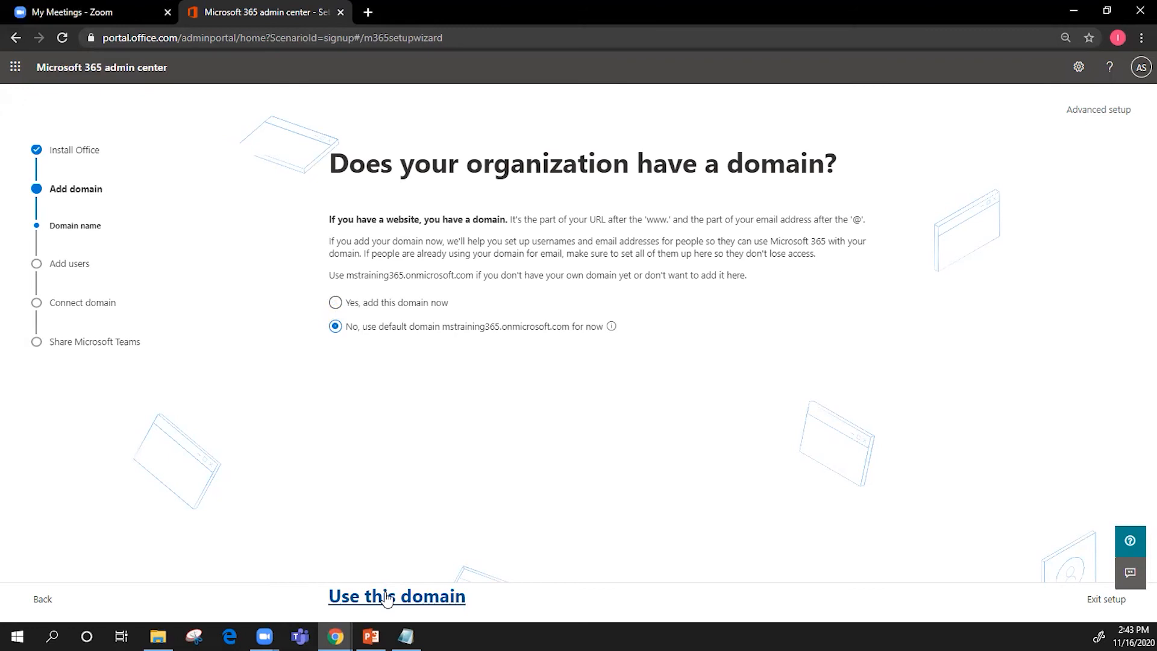
pyautogui.click(418, 595)
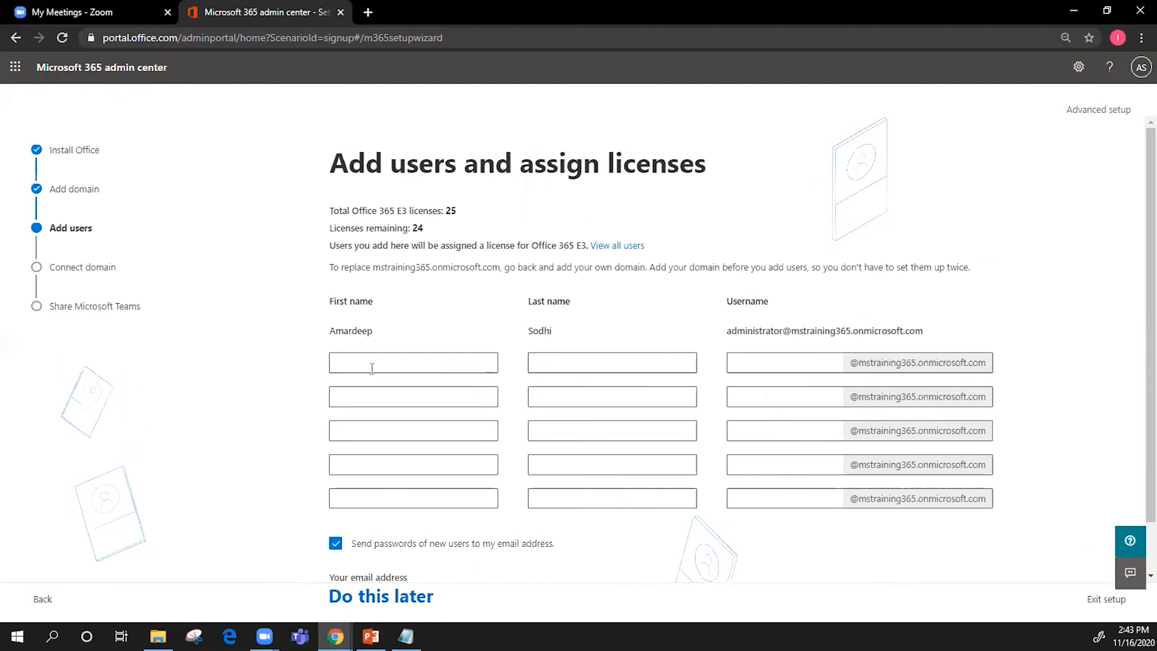
# Stop emailing new-user passwords, skip adding users, and continue past the domain and Teams pages.
pyautogui.click(335, 543)
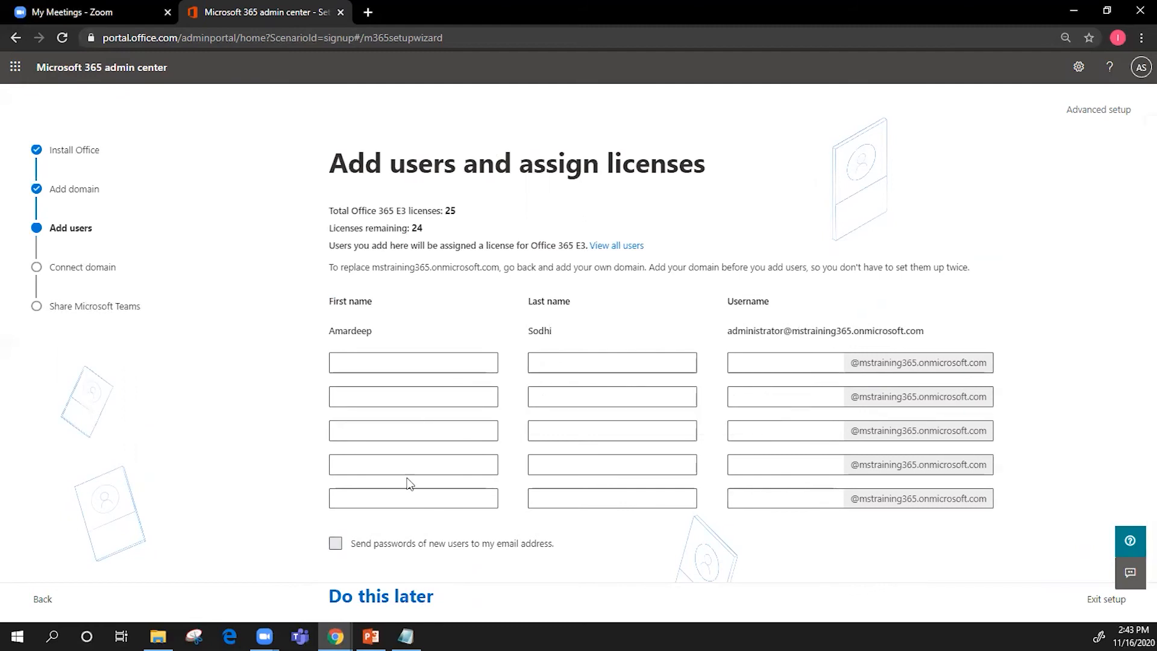
pyautogui.click(392, 601)
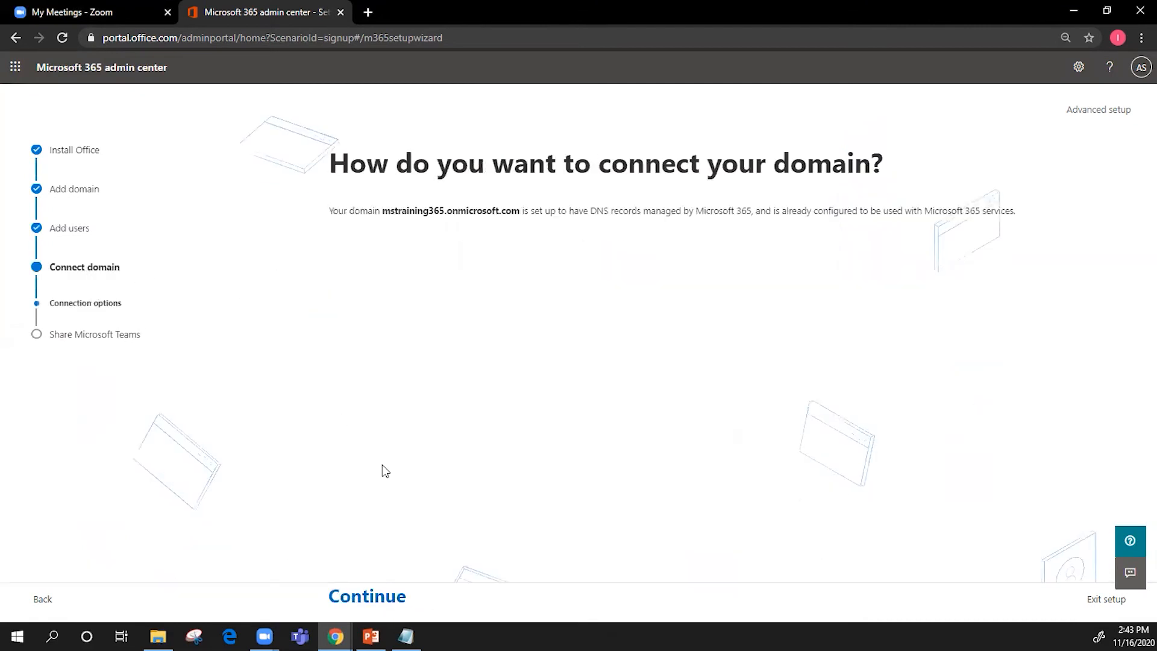
pyautogui.click(371, 600)
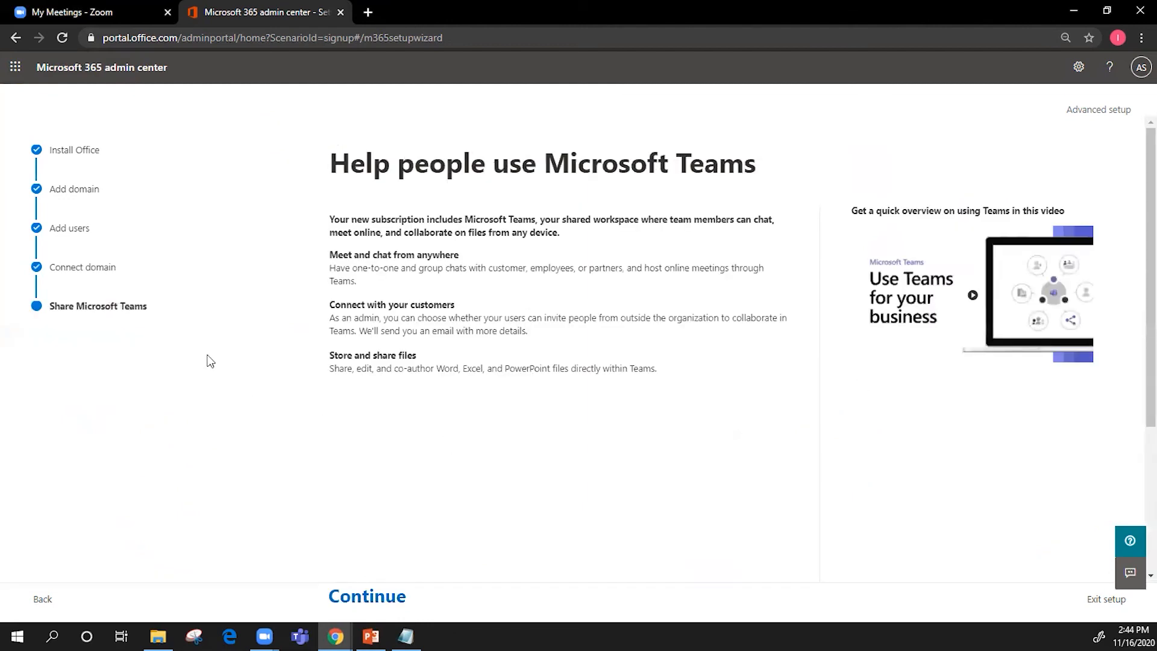
pyautogui.click(389, 596)
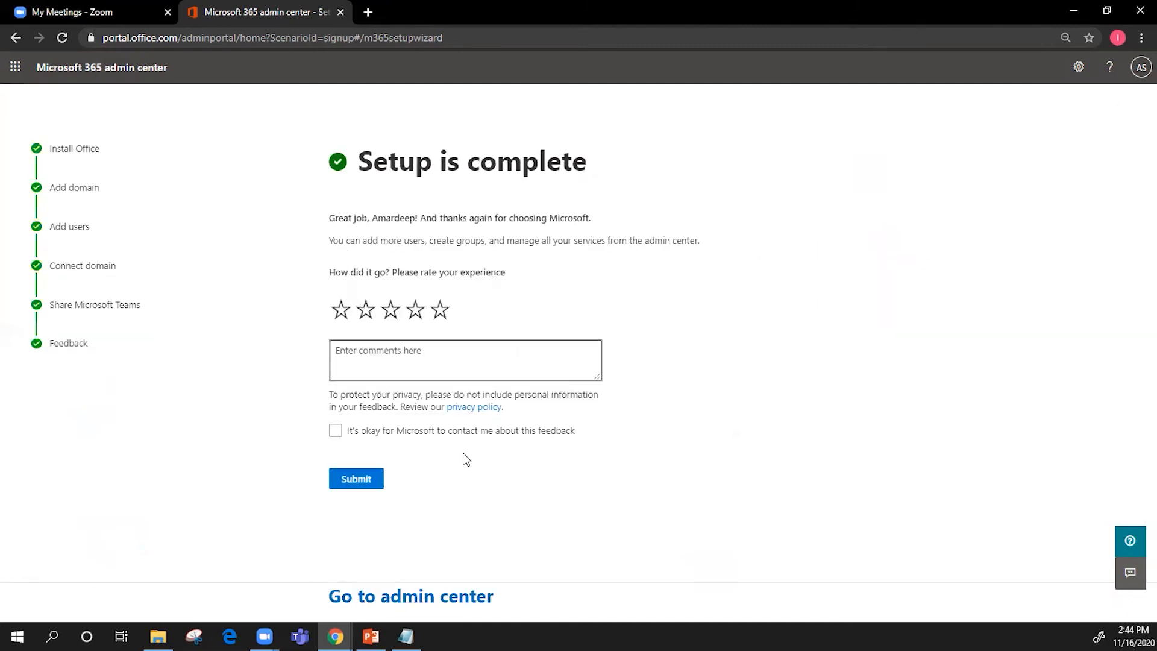
pyautogui.click(406, 595)
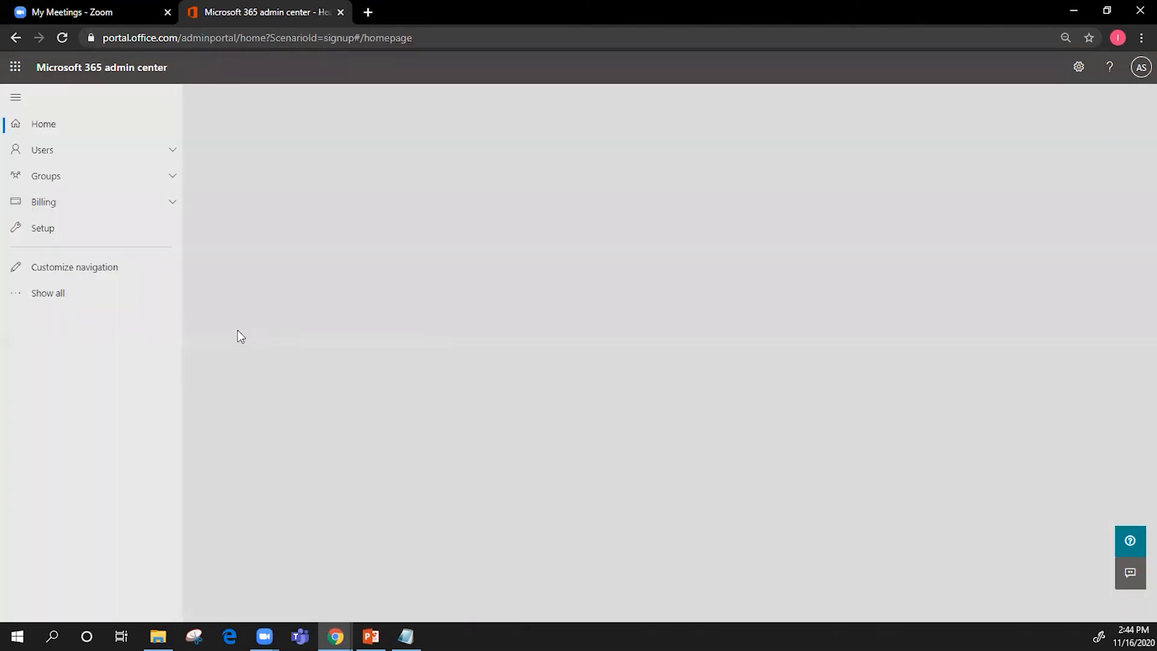
pyautogui.click(60, 293)
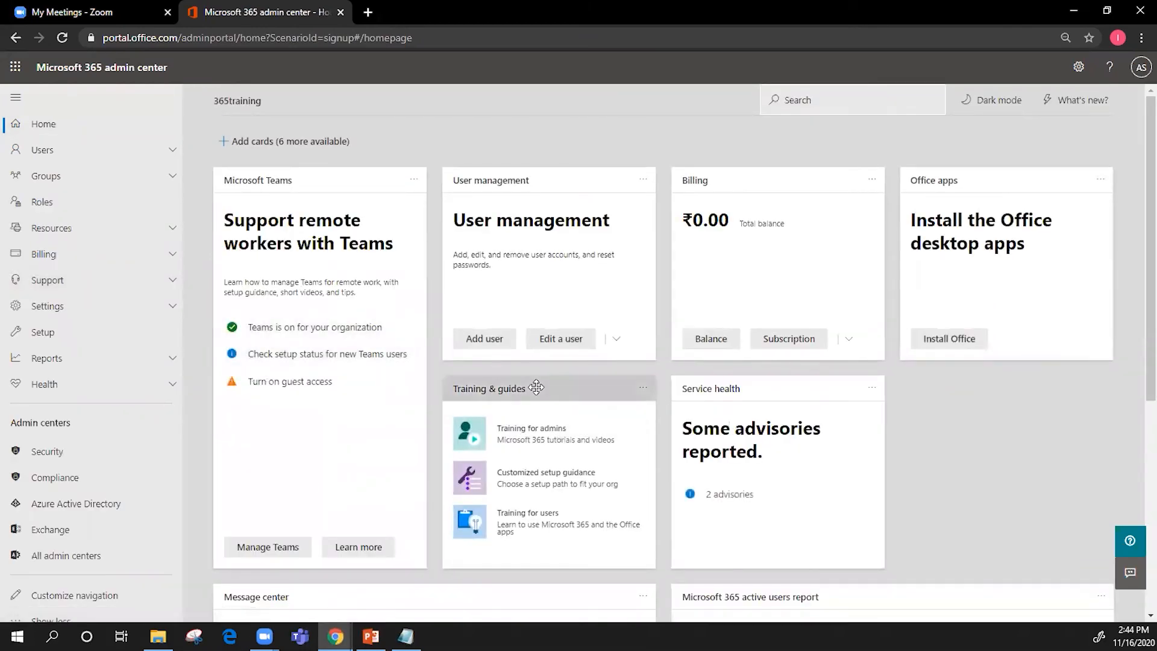
pyautogui.scroll(-1, 48, 476)
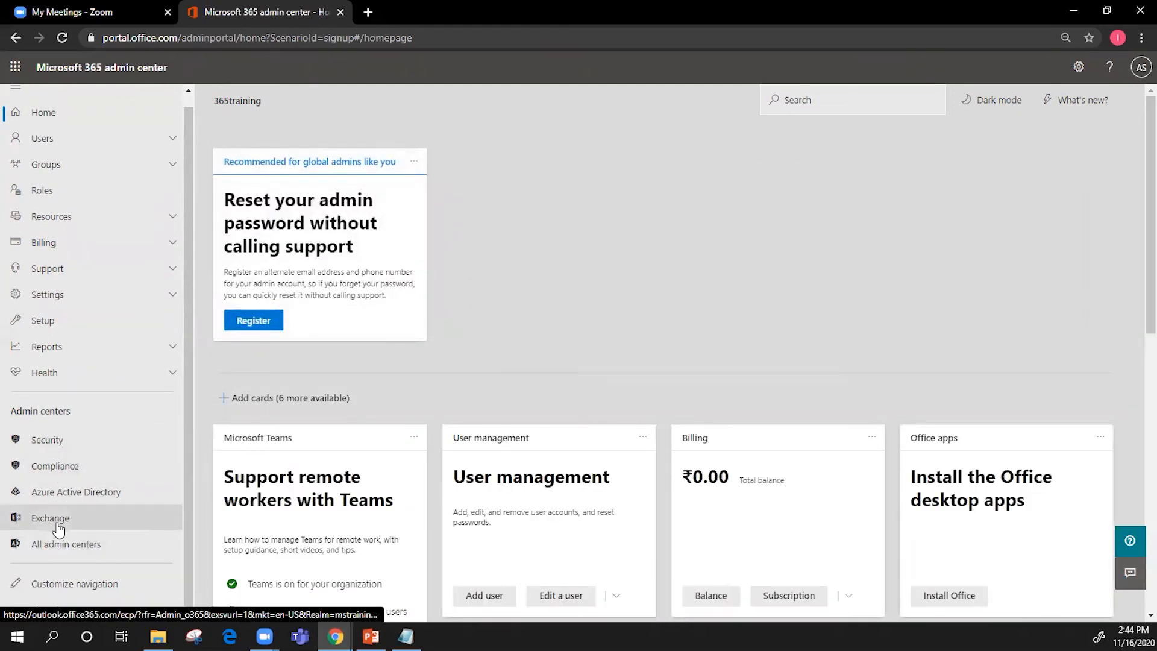
pyautogui.scroll(1, 54, 527)
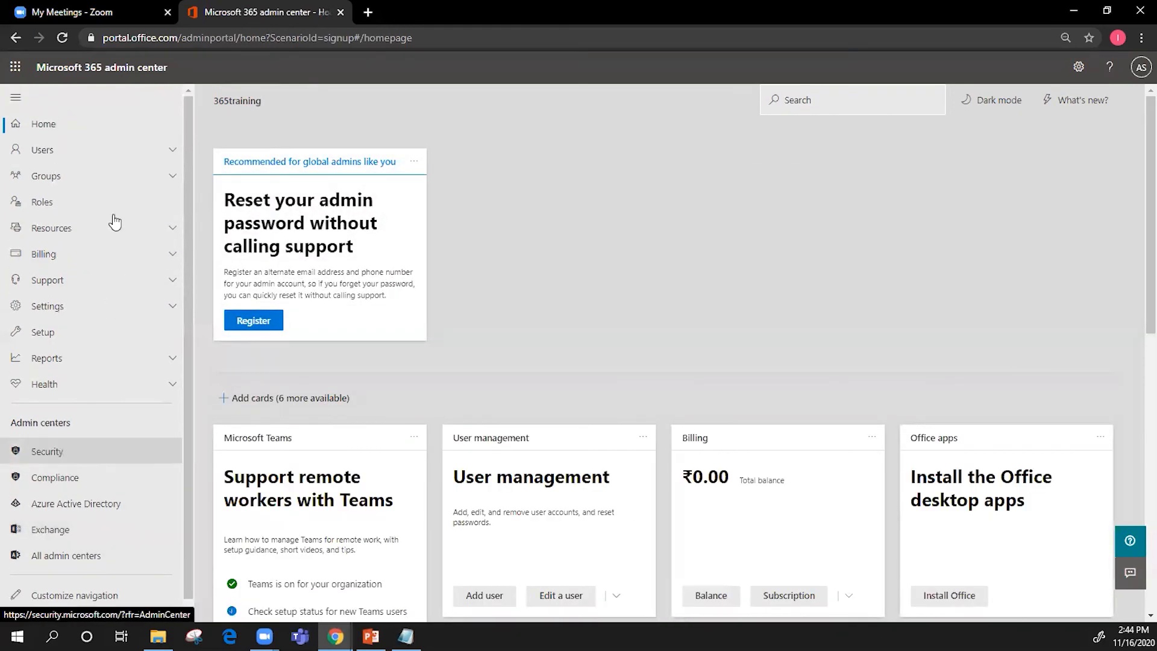
pyautogui.click(104, 151)
pyautogui.click(60, 175)
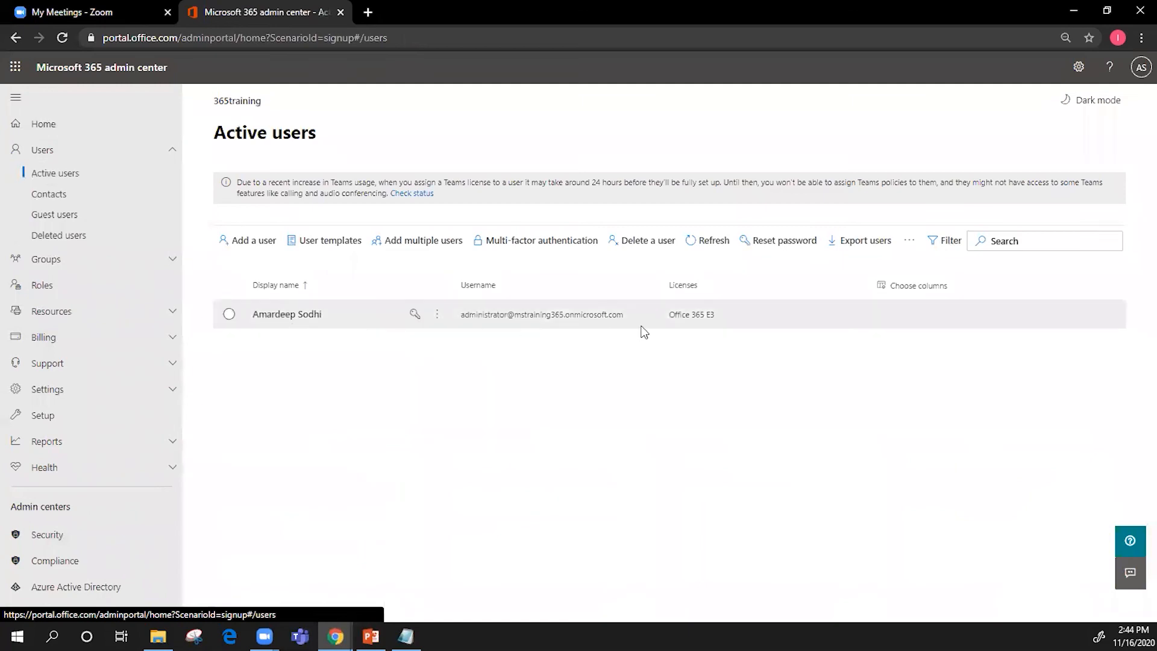
# Copy the administrator's username from their user details into a new browser tab, then close the details panel.
pyautogui.click(1140, 67)
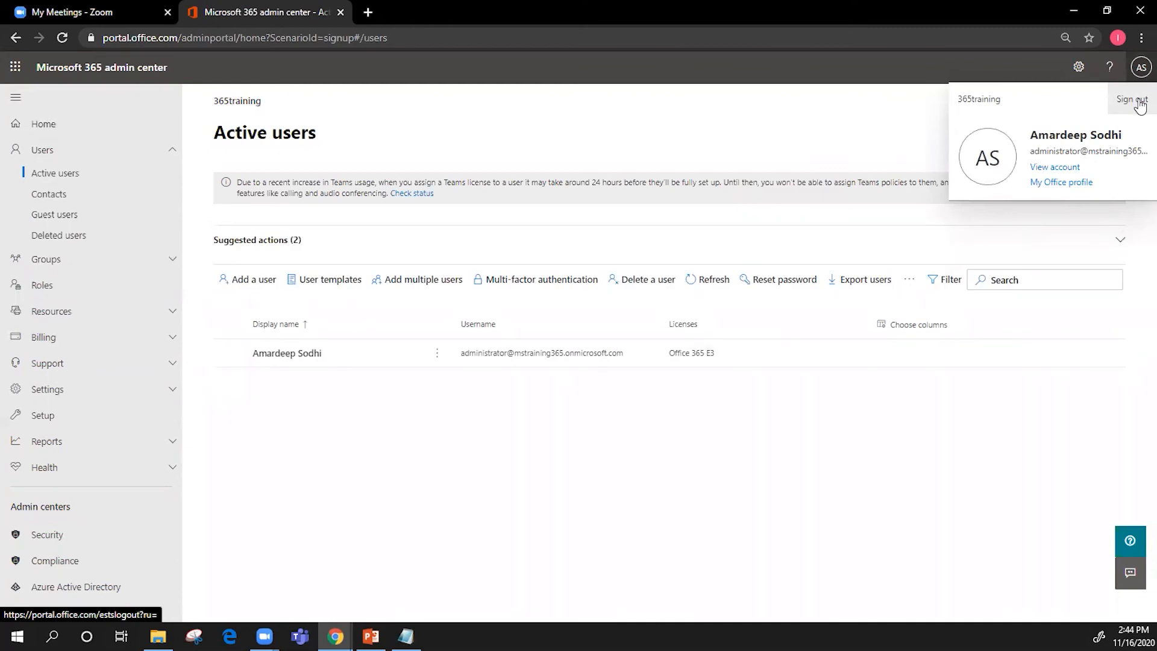
pyautogui.click(627, 354)
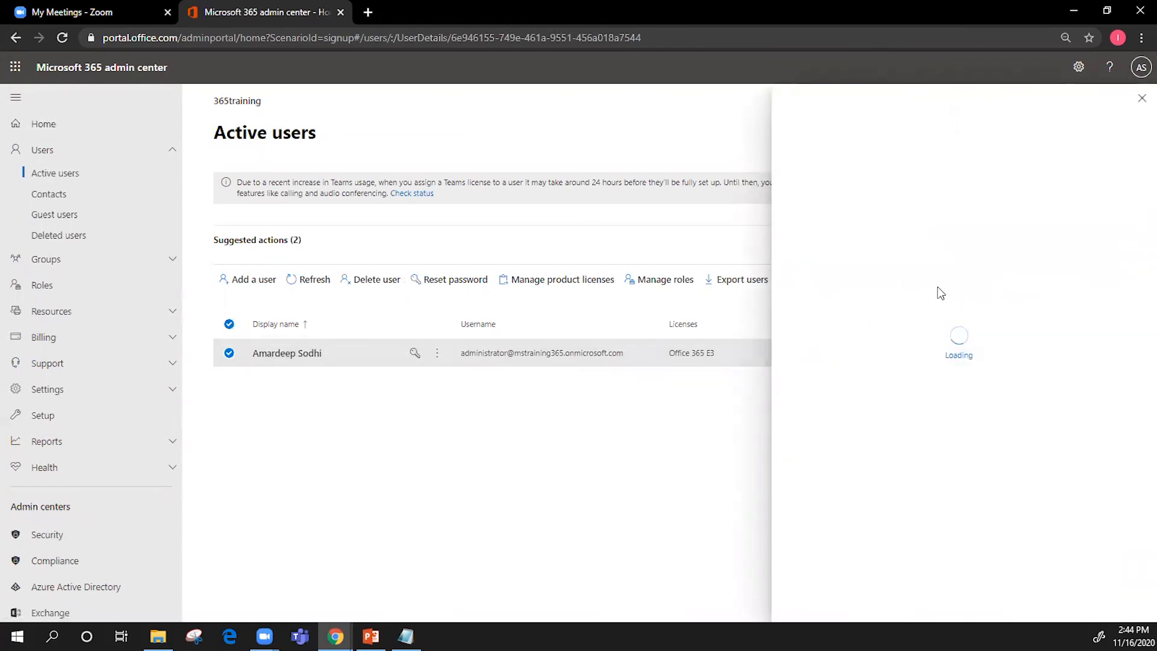
pyautogui.moveTo(793, 307); pyautogui.dragTo(846, 322)
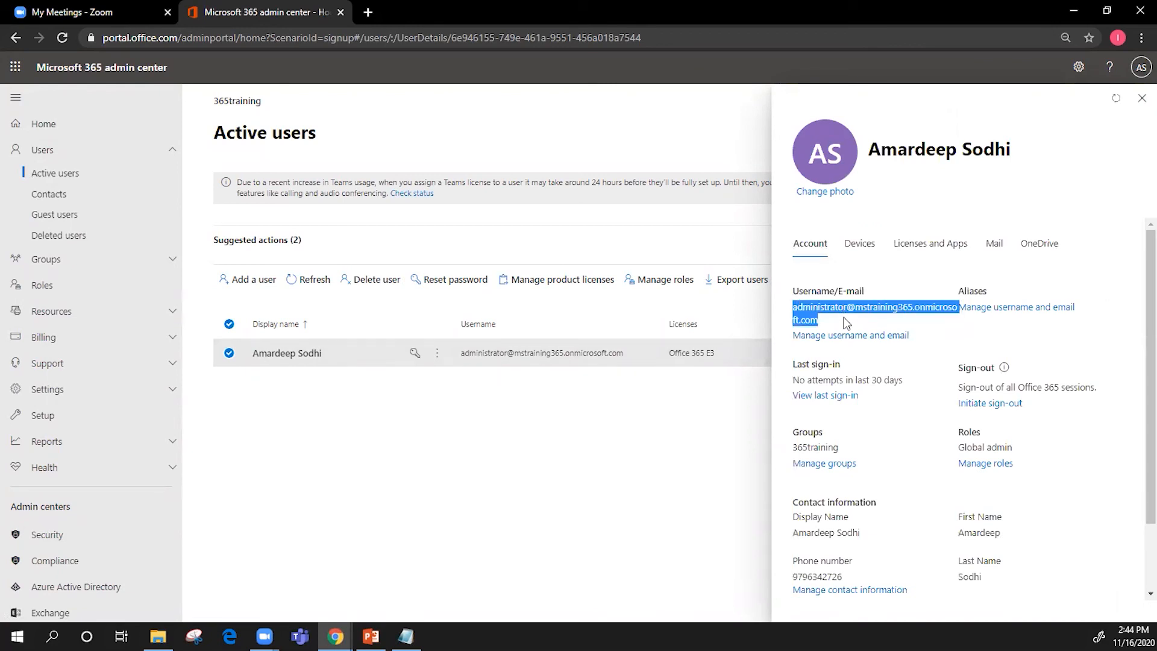
pyautogui.click(367, 12)
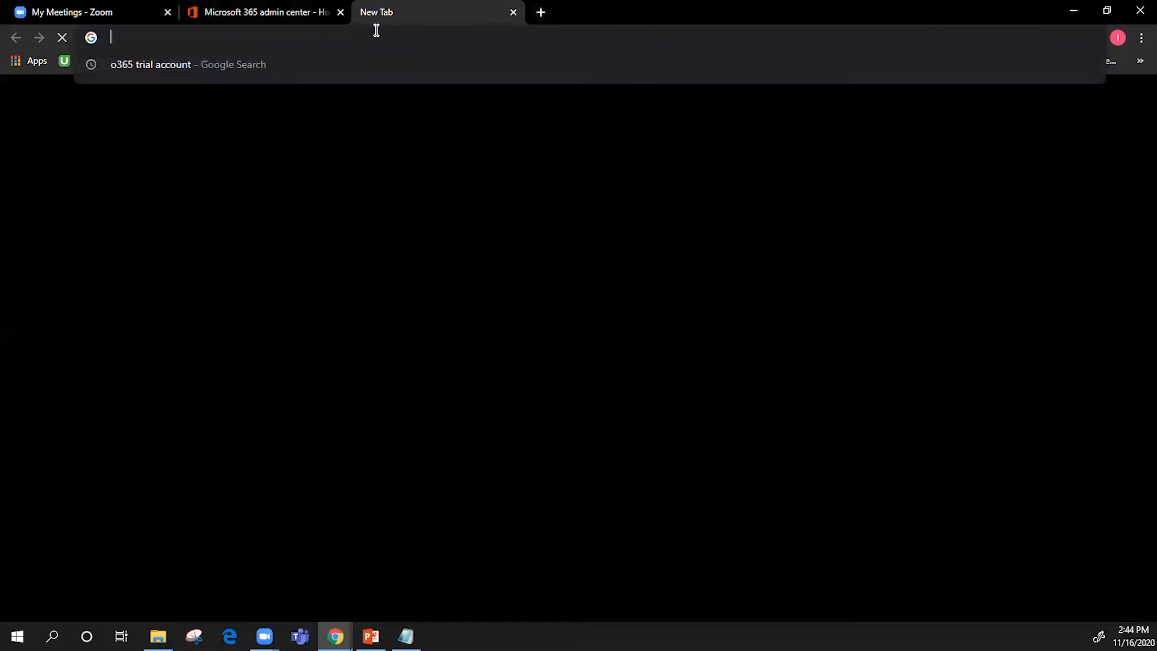
pyautogui.hotkey('ctrl', 'v')
pyautogui.click(308, 11)
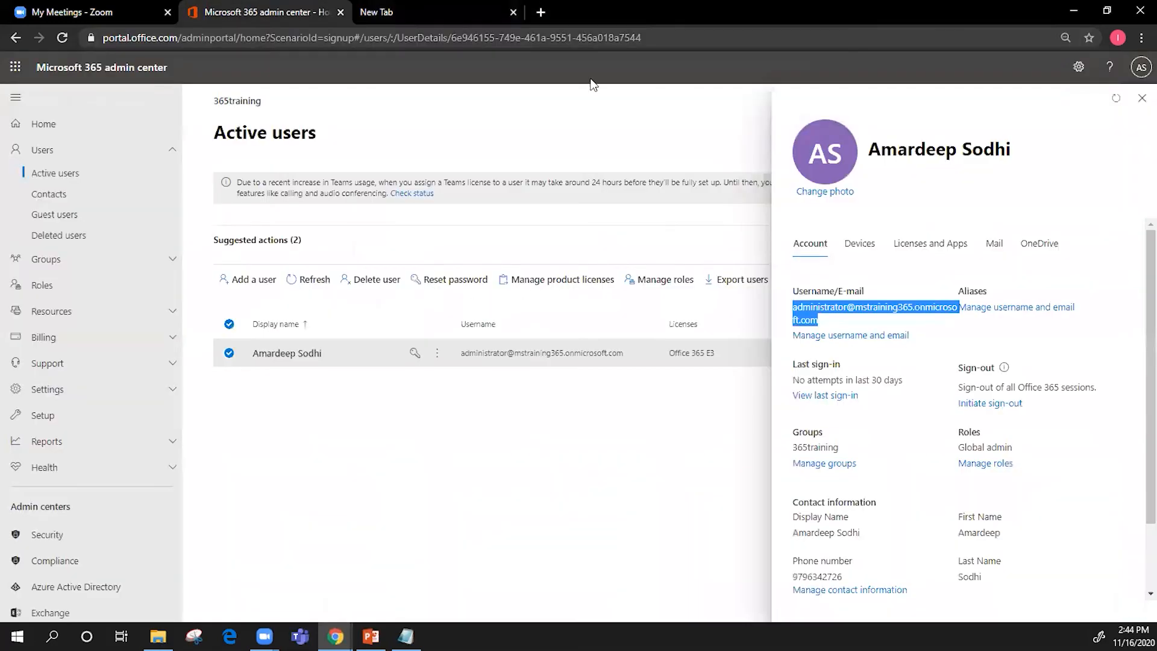
pyautogui.click(1141, 97)
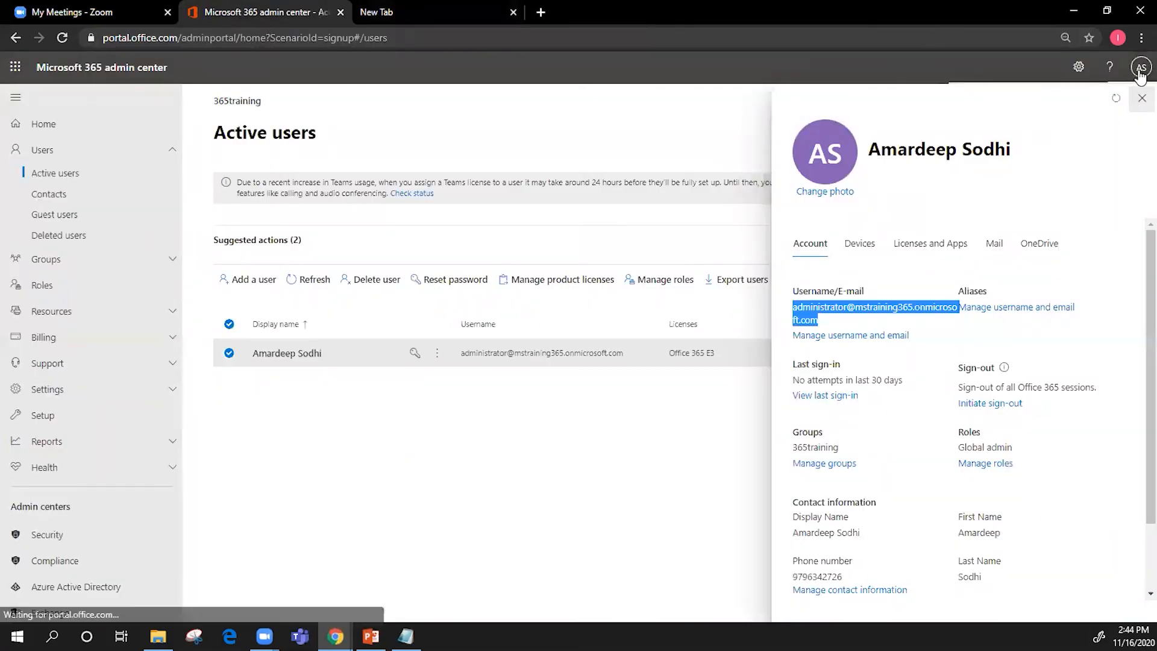
pyautogui.click(1139, 71)
# Sign out of the admin center and open a new incognito Chrome window.
pyautogui.click(1131, 99)
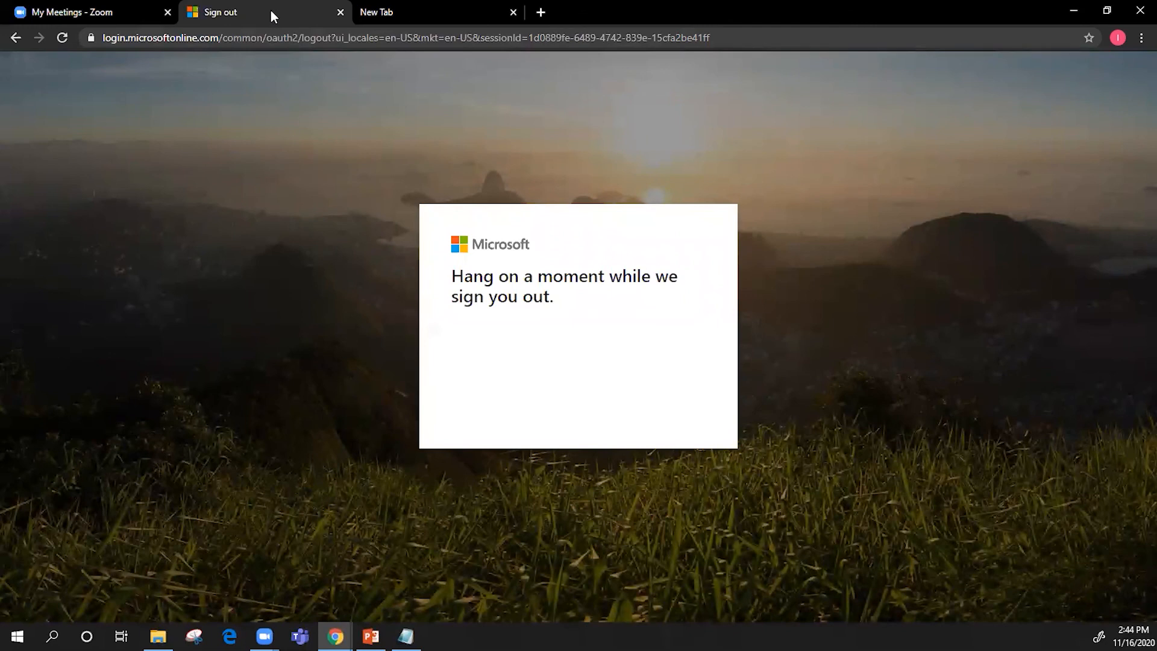
pyautogui.click(341, 14)
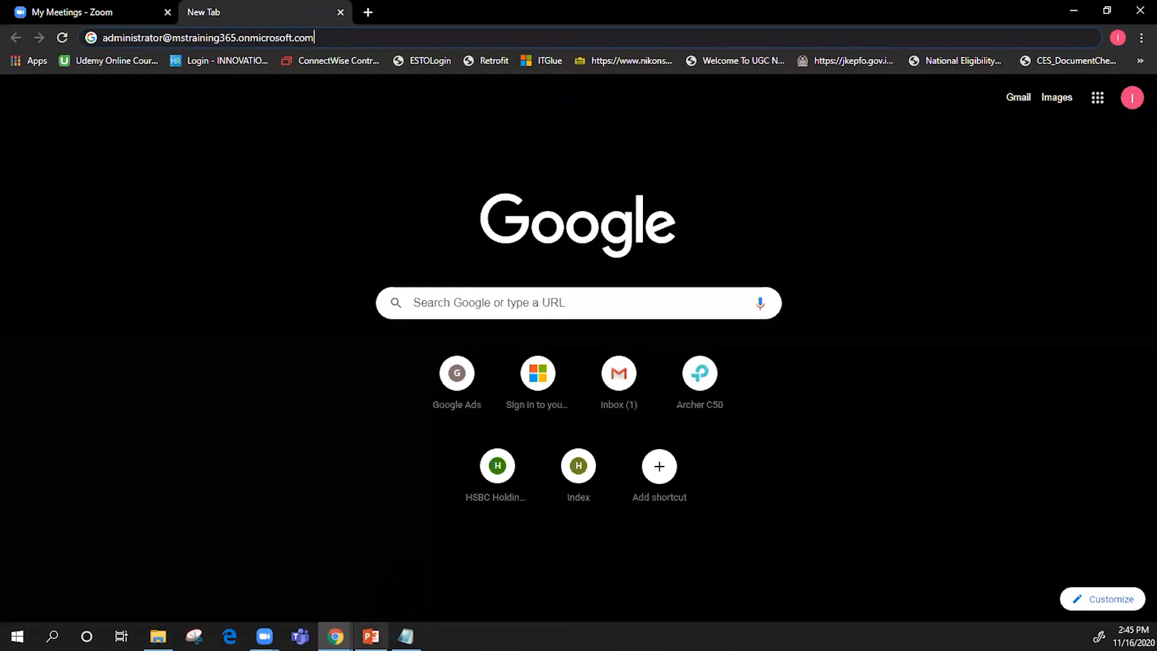
pyautogui.click(1141, 37)
pyautogui.click(1028, 91)
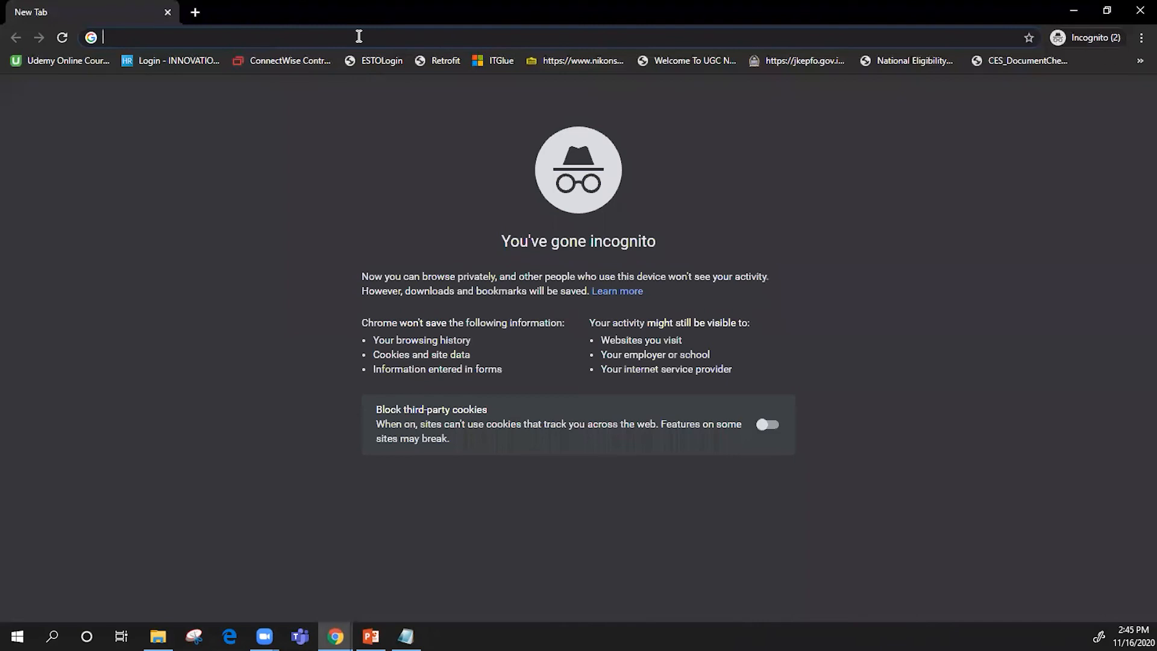
# Sign in at portal.office.com with the admin e-mail and password, declining to stay signed in.
pyautogui.write('porta')
pyautogui.press('Return')
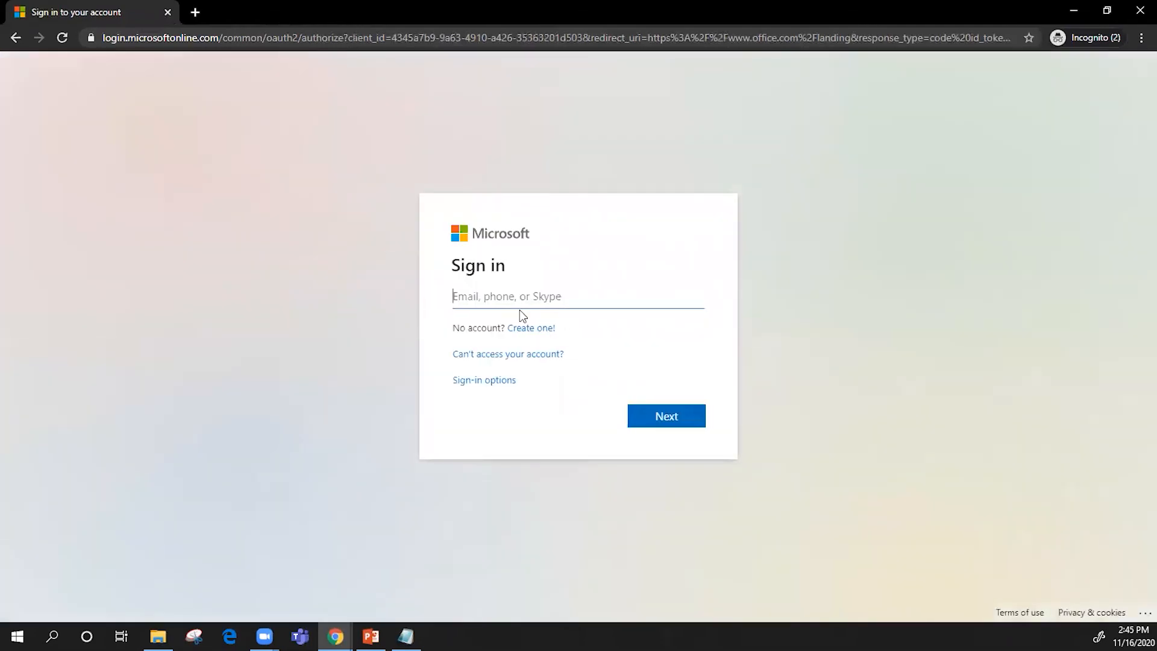
pyautogui.click(522, 297)
pyautogui.hotkey('ctrl', 'v')
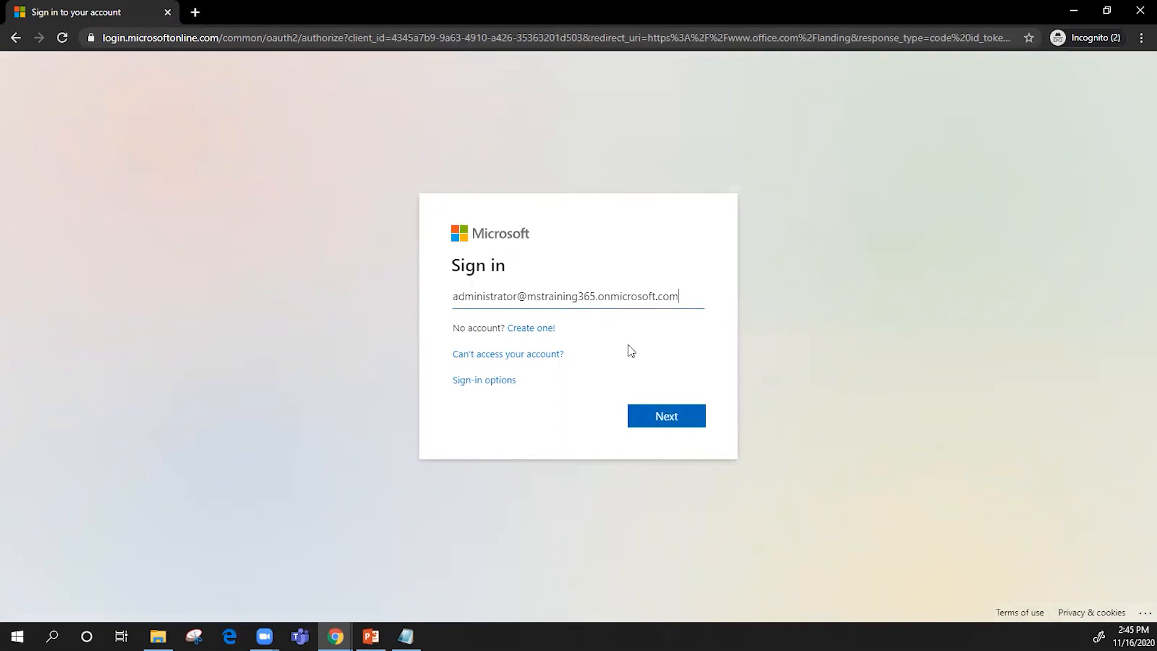
pyautogui.click(635, 416)
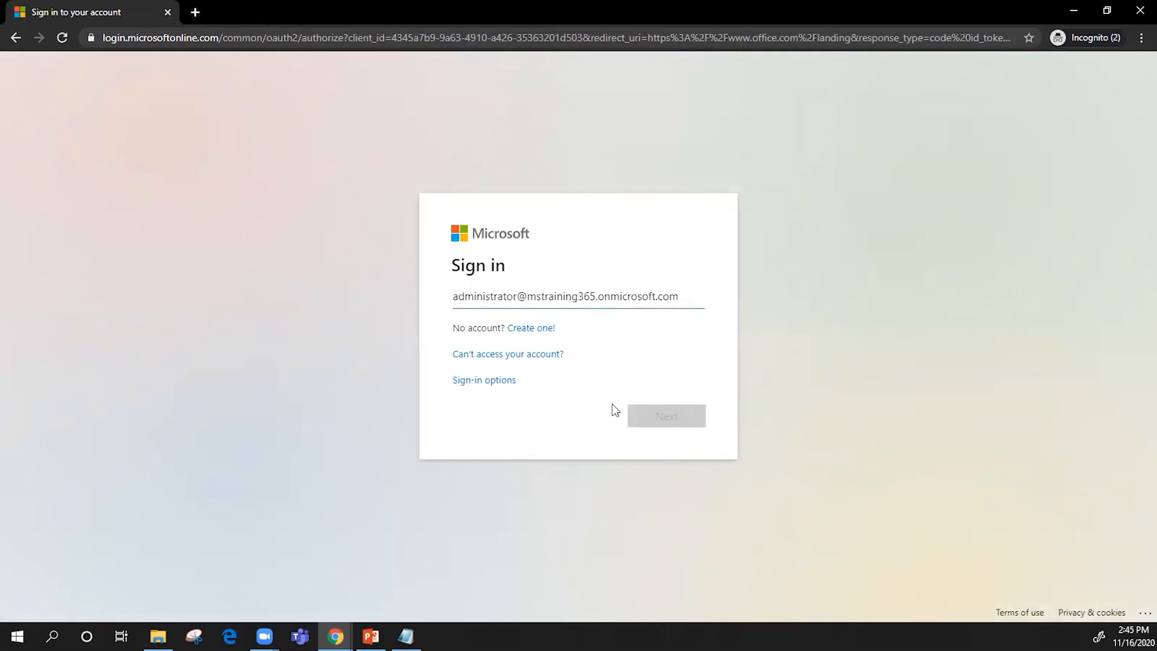
pyautogui.write('••')
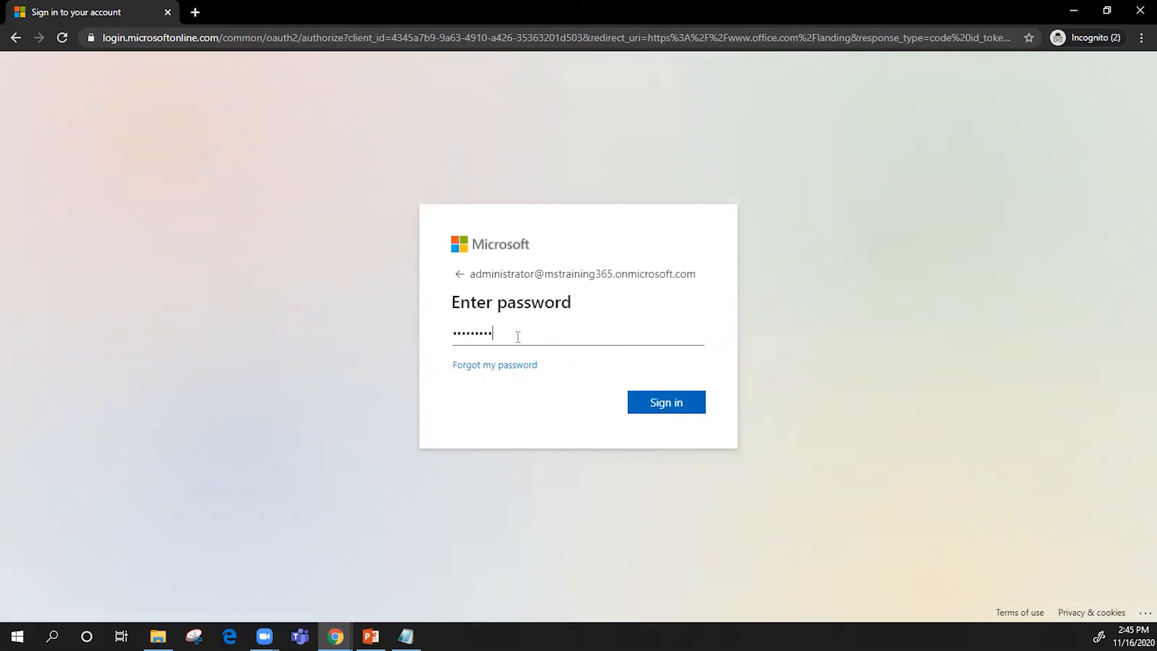
pyautogui.press('Return')
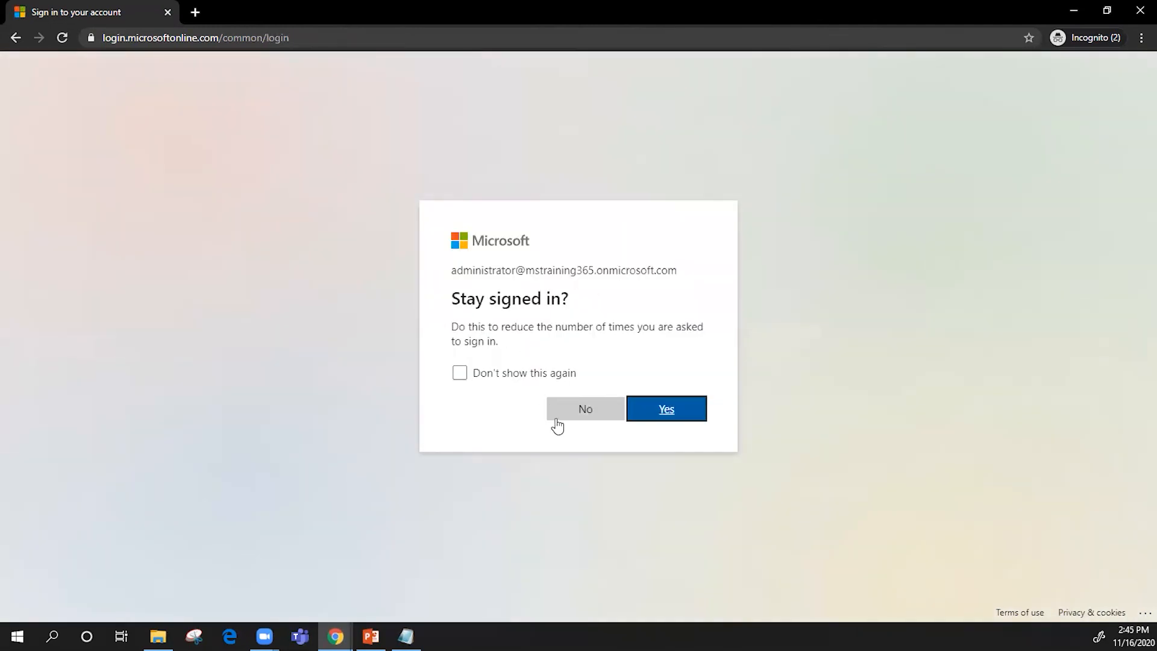
pyautogui.click(479, 373)
pyautogui.click(583, 416)
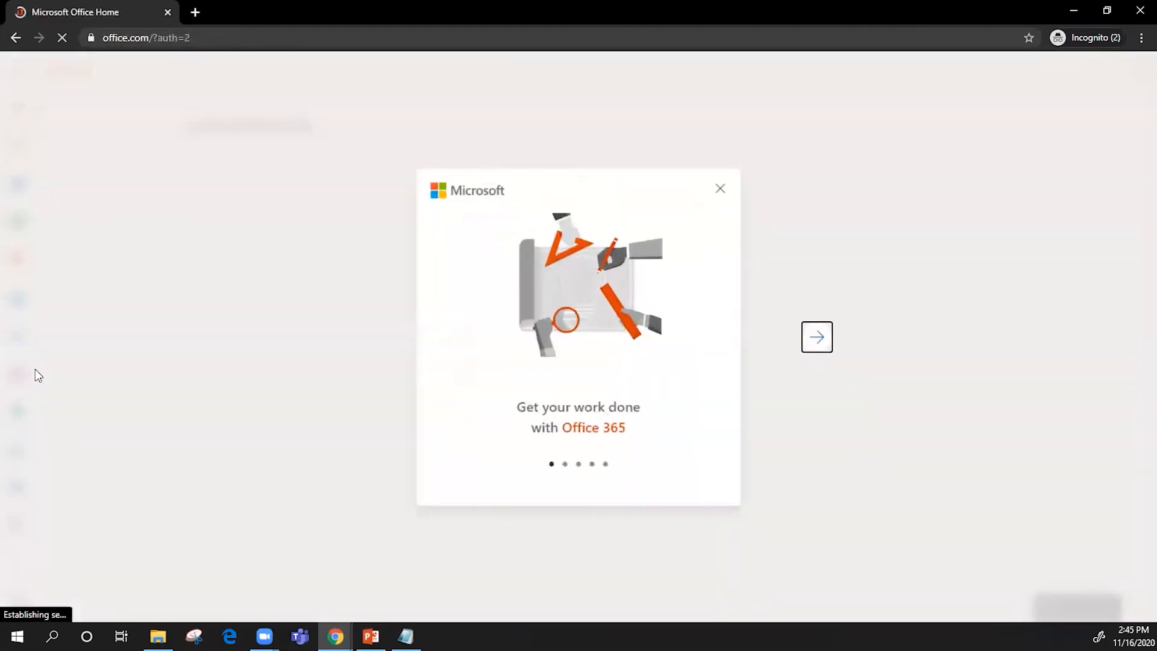
# Click through and close the Office 365 welcome tour, then launch the Admin app.
pyautogui.click(816, 337)
pyautogui.click(816, 336)
pyautogui.click(817, 337)
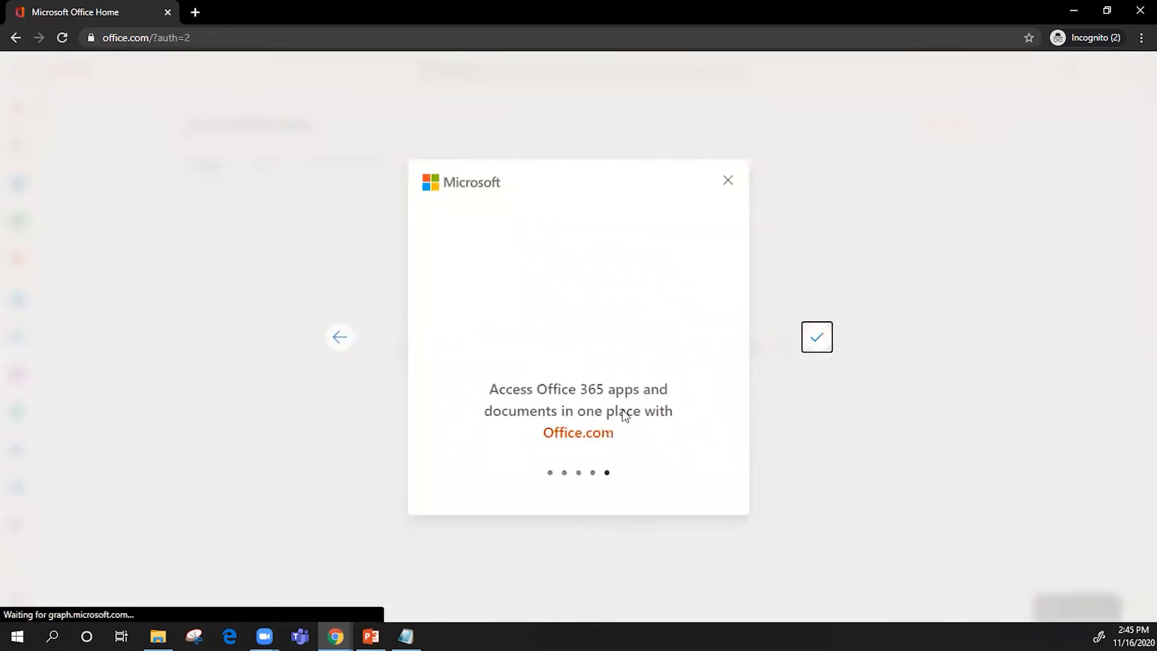
pyautogui.click(728, 181)
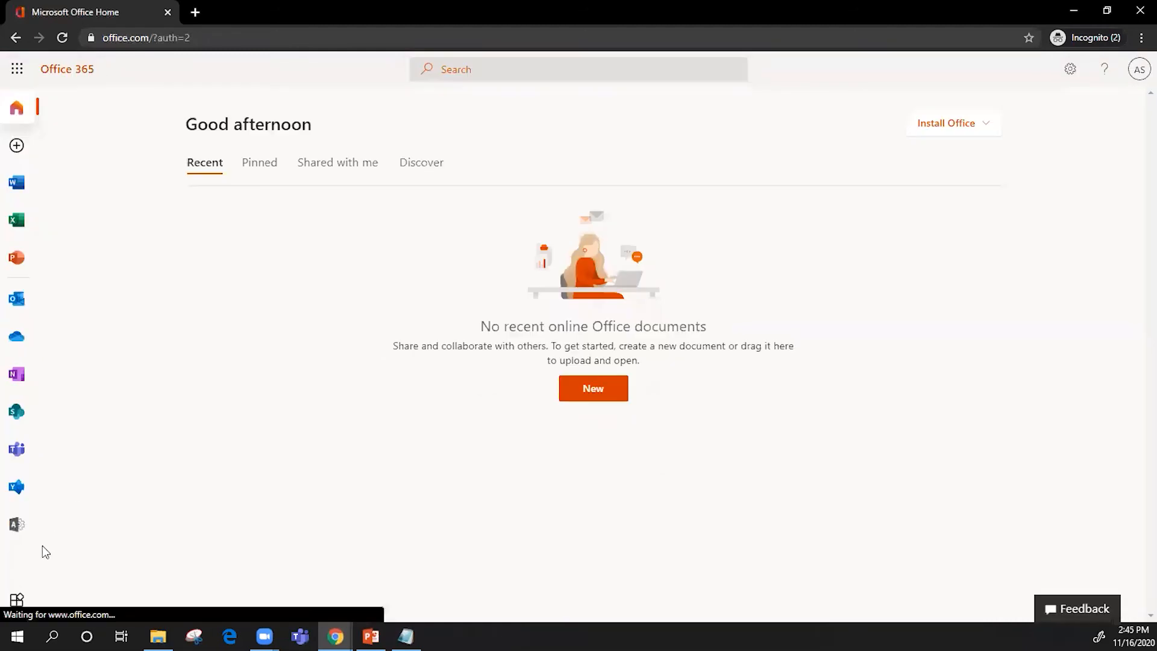
pyautogui.click(13, 528)
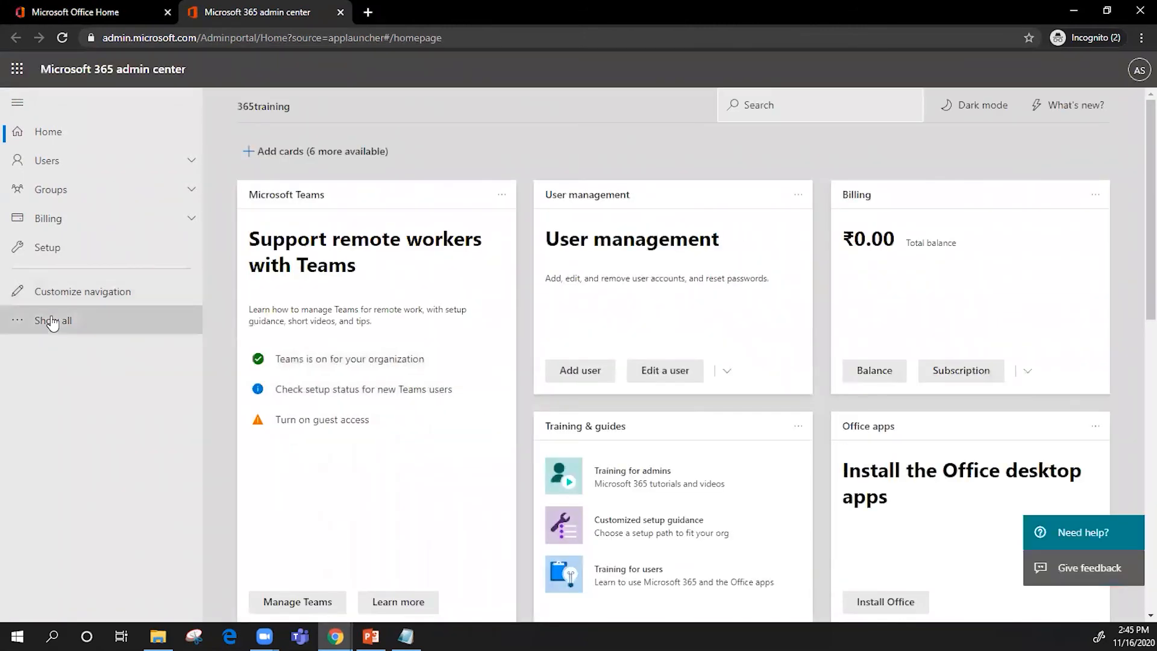
# Open Settings > Domains to list mstraining365.onmicrosoft.com as the Healthy default domain.
pyautogui.click(53, 321)
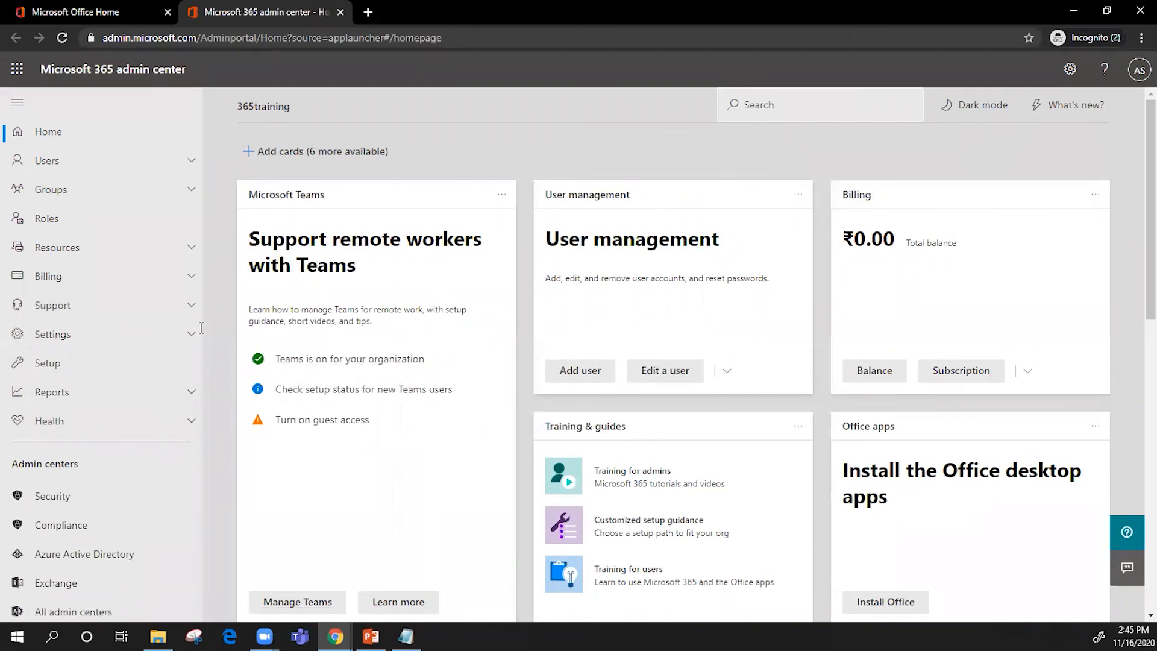
pyautogui.click(135, 342)
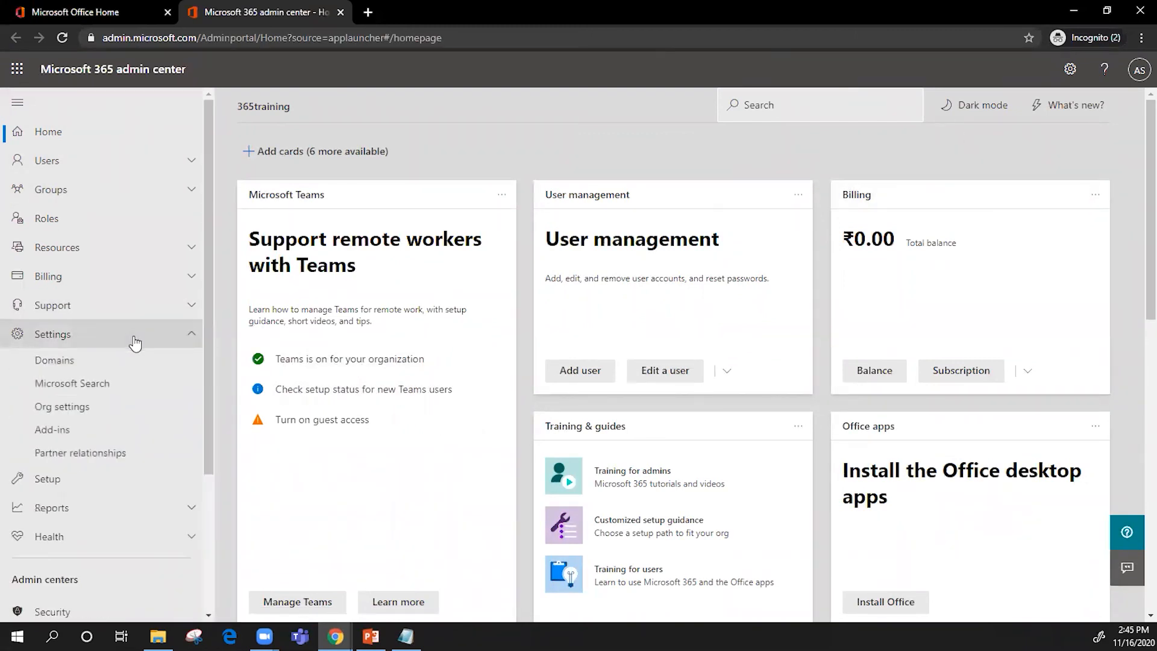
pyautogui.click(119, 364)
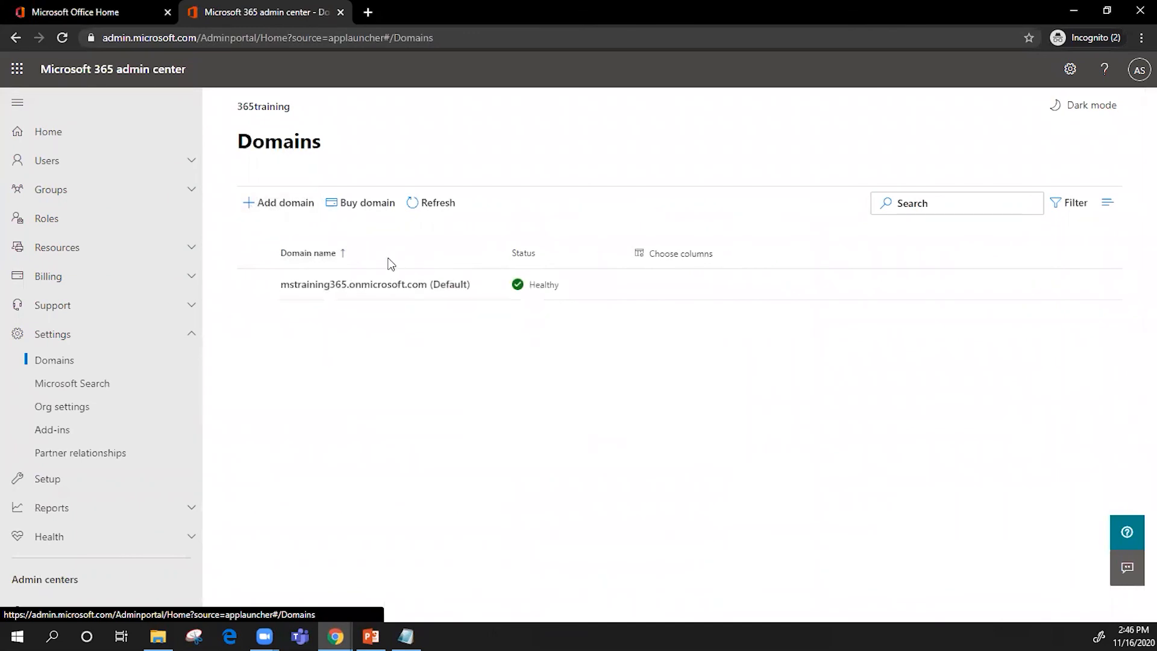
pyautogui.click(111, 336)
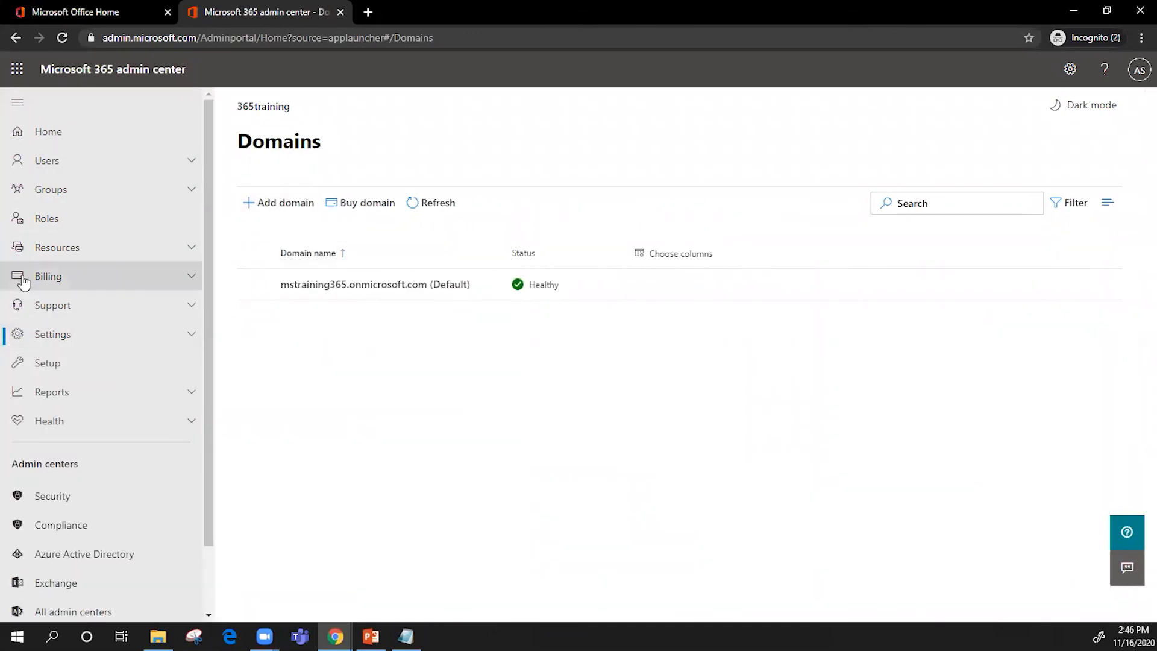